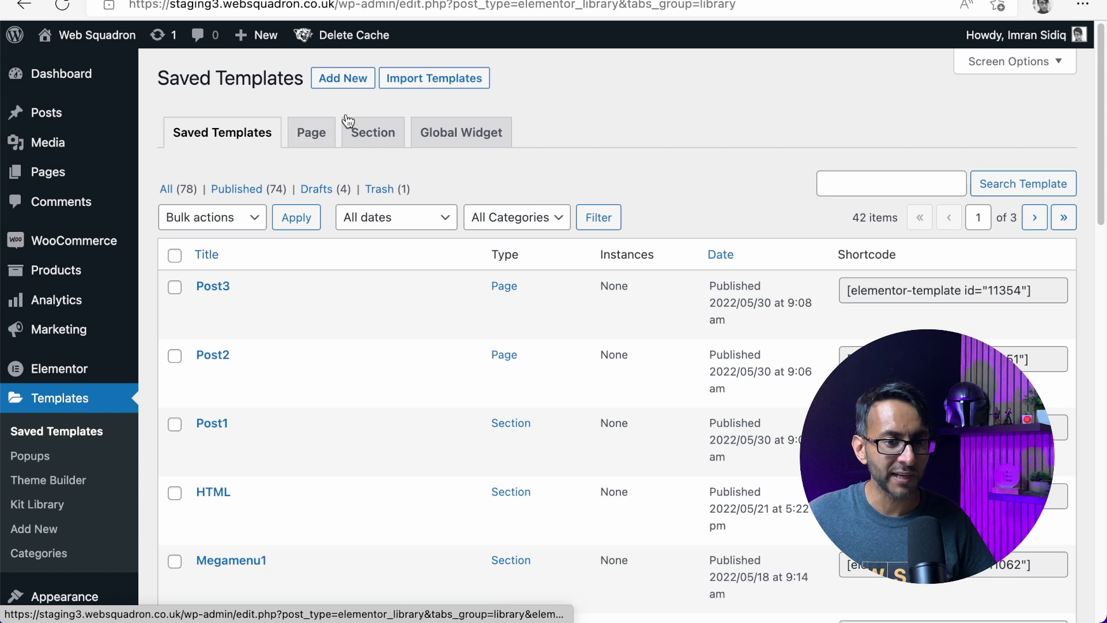
Create a new Popup template named PopOff and close the library to reach its empty canvas
{"action": "left_click", "coordinate": [358, 82]}
{"action": "left_click", "coordinate": [663, 330]}
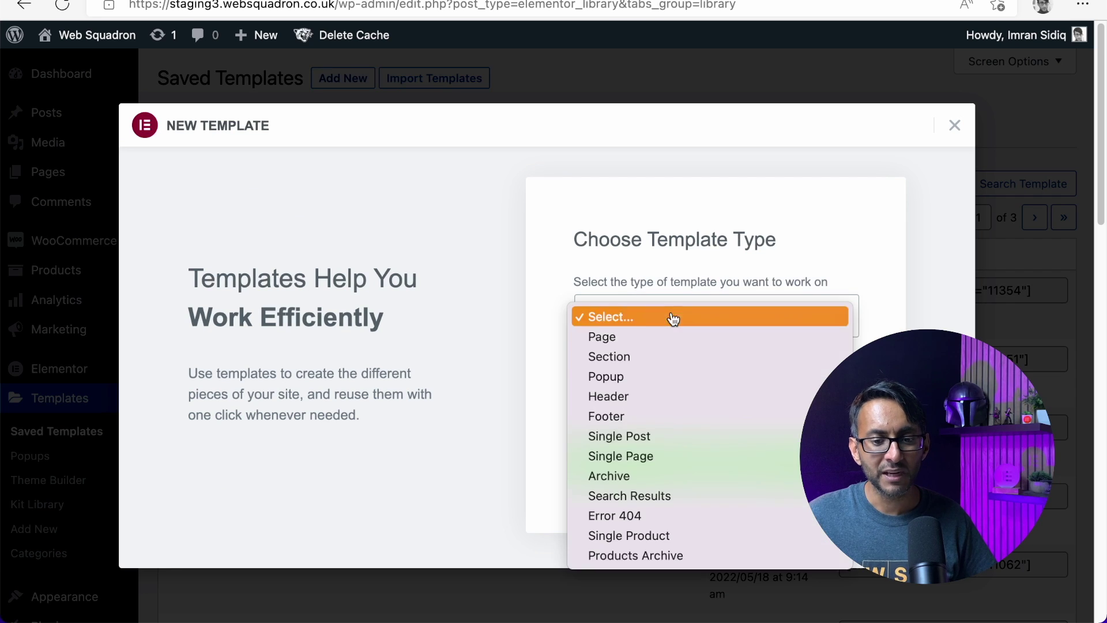
{"action": "left_click", "coordinate": [667, 380]}
{"action": "left_click", "coordinate": [666, 407]}
{"action": "type", "text": "P"}
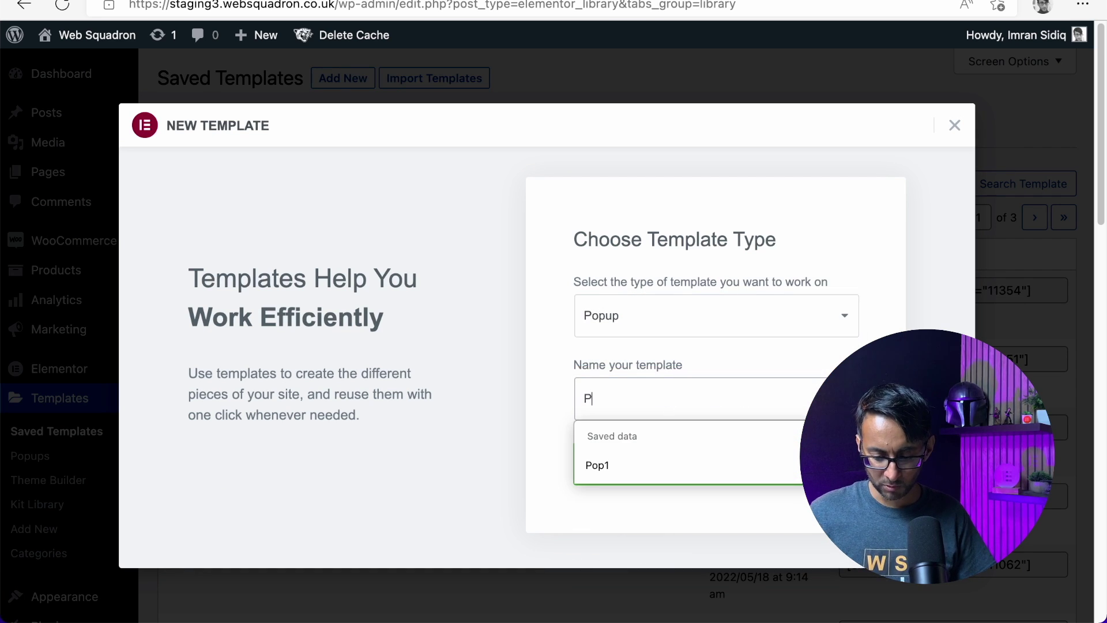
{"action": "type", "text": "opOff"}
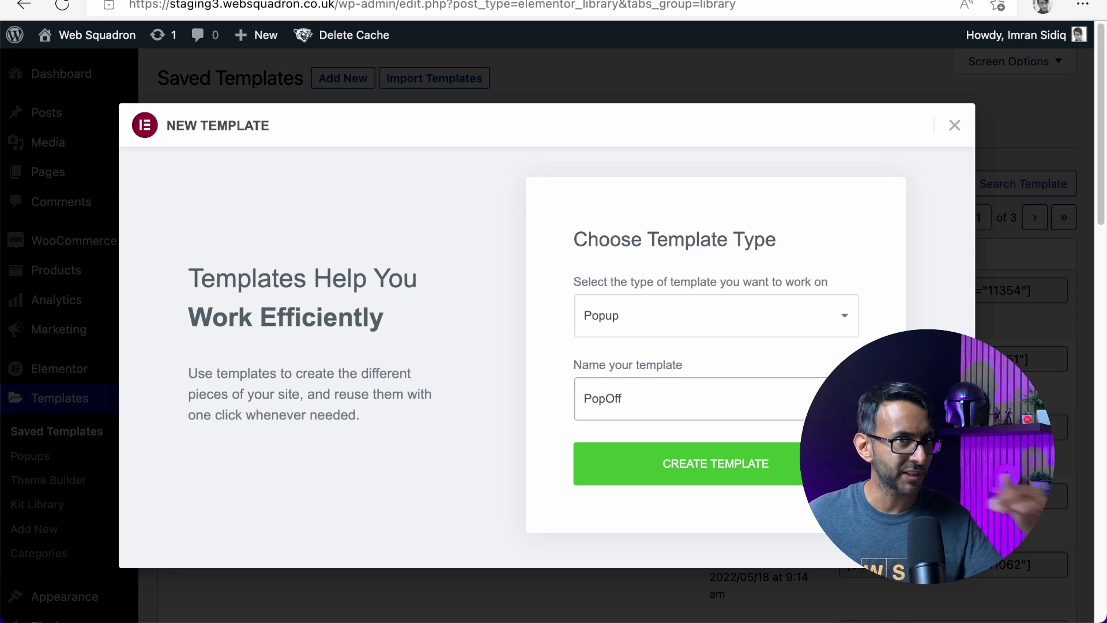
{"action": "left_click", "coordinate": [715, 476]}
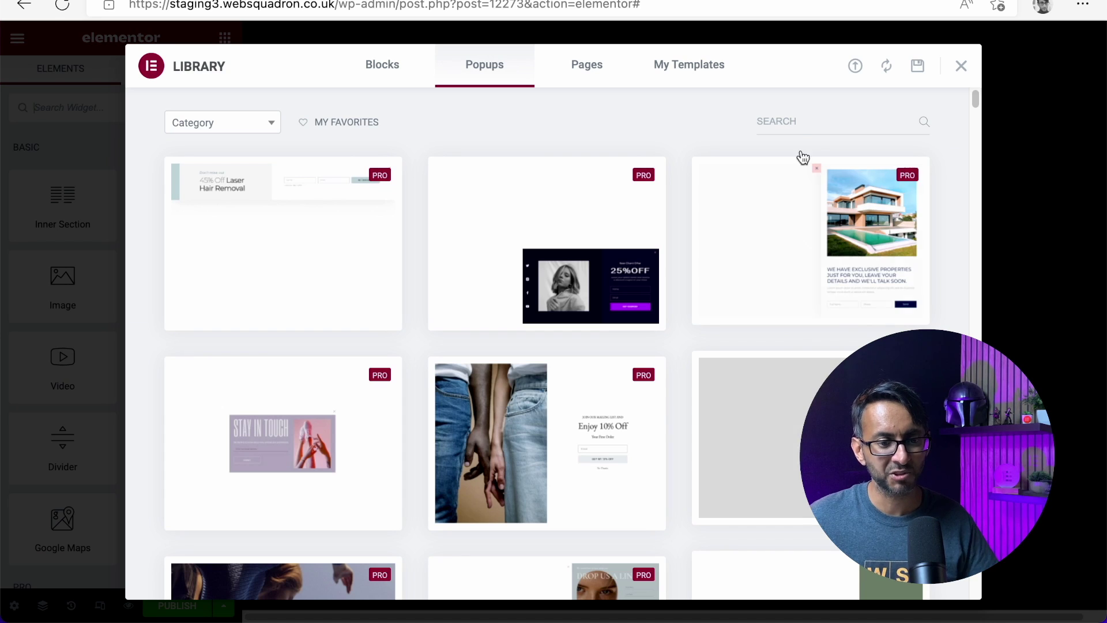
{"action": "left_click", "coordinate": [961, 67]}
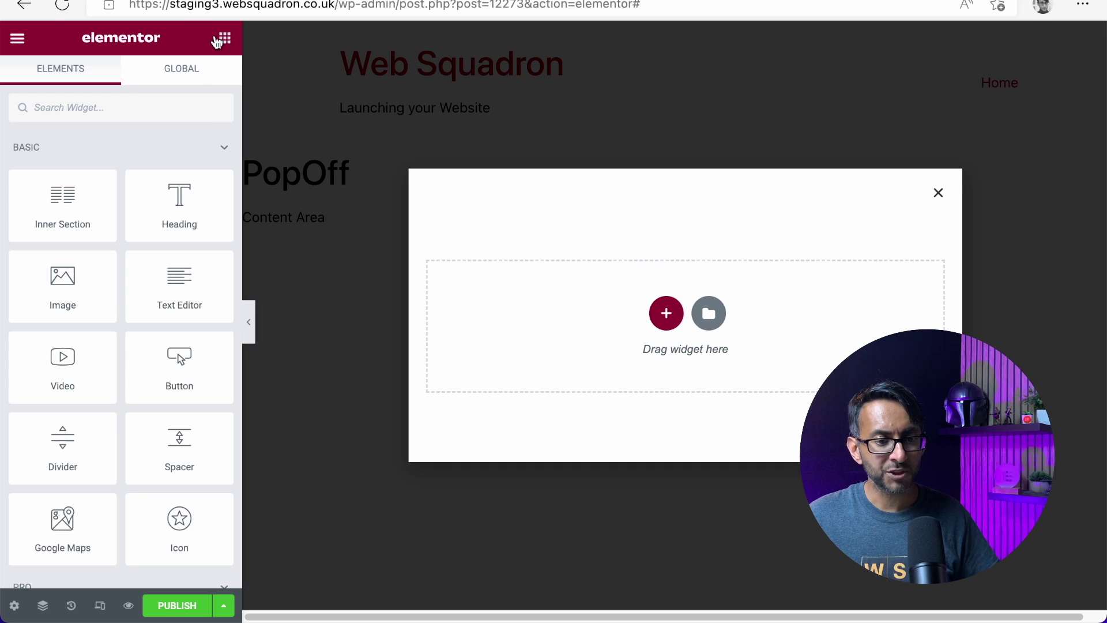
Add a Nav Menu widget showing the Electric menu, with Vertical layout and Breakpoint None
{"action": "left_click", "coordinate": [147, 108]}
{"action": "type", "text": "nav"}
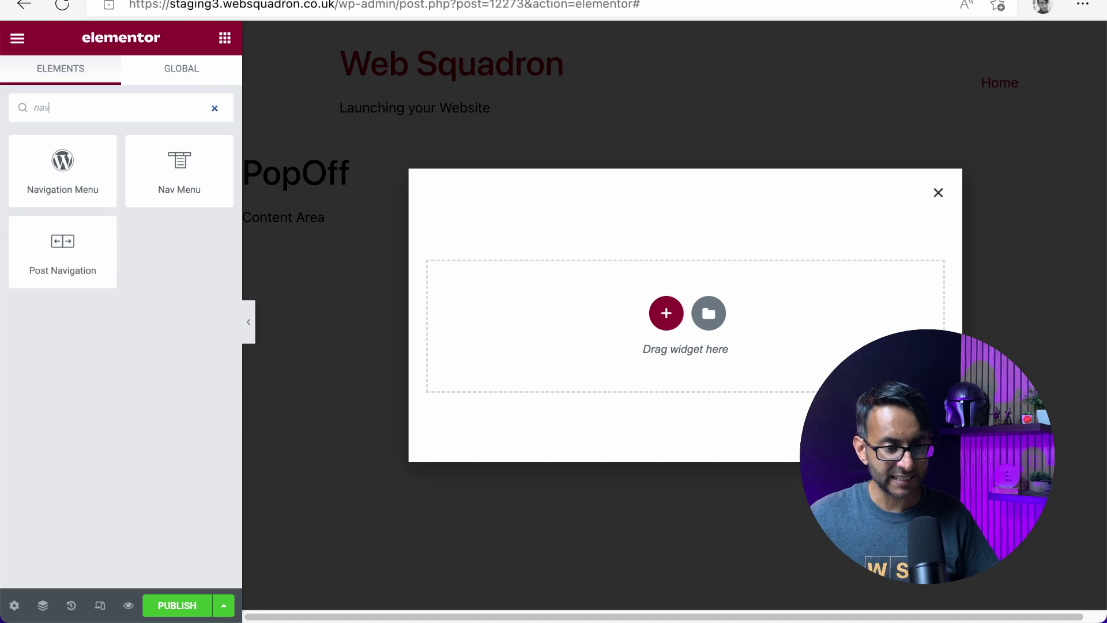
{"action": "left_click_drag", "start_coordinate": [178, 162], "coordinate": [691, 301]}
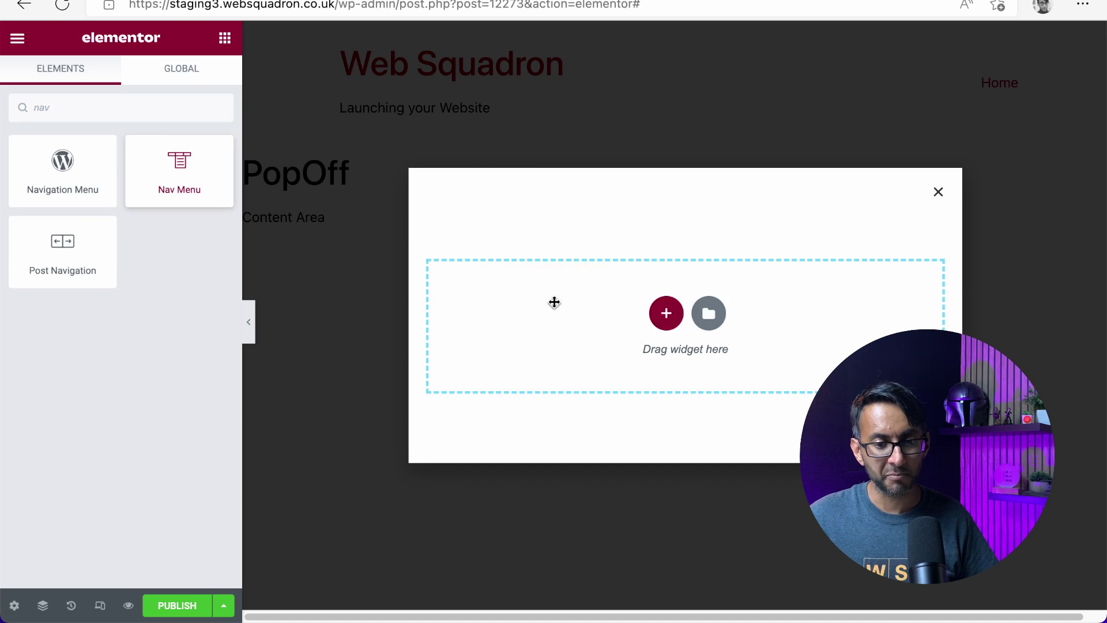
{"action": "left_click", "coordinate": [167, 243]}
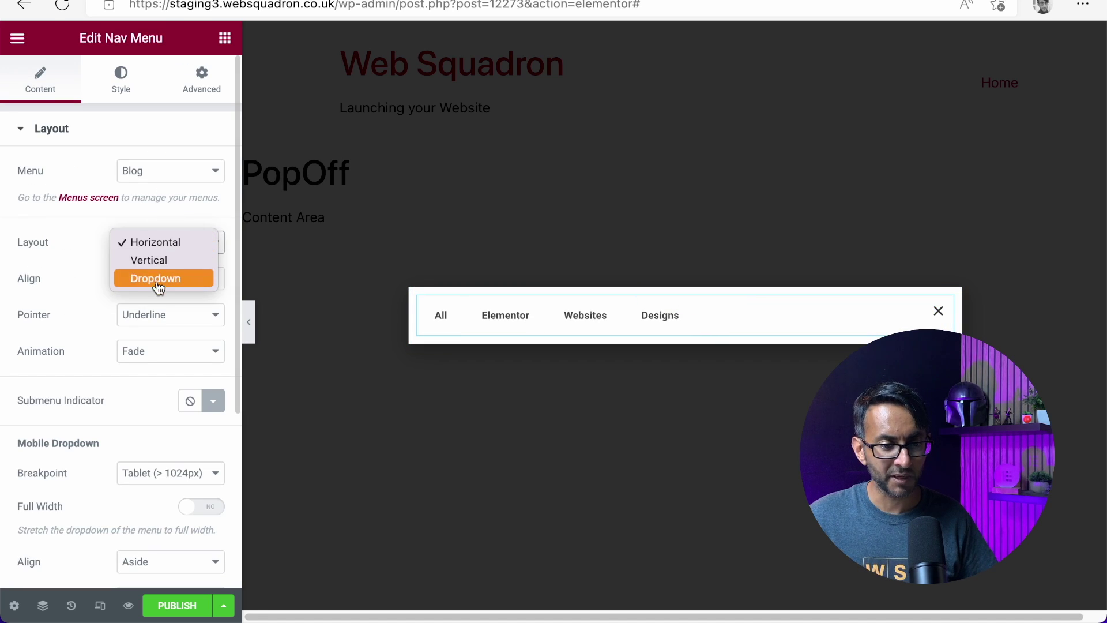
{"action": "left_click", "coordinate": [163, 261]}
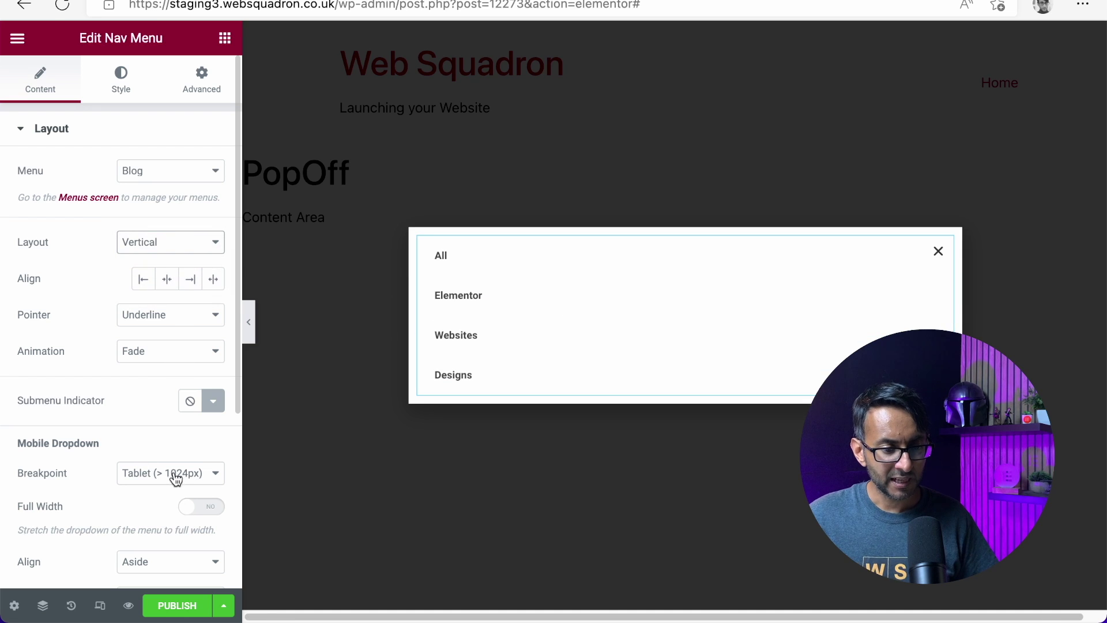
{"action": "left_click", "coordinate": [176, 479]}
{"action": "left_click", "coordinate": [156, 491]}
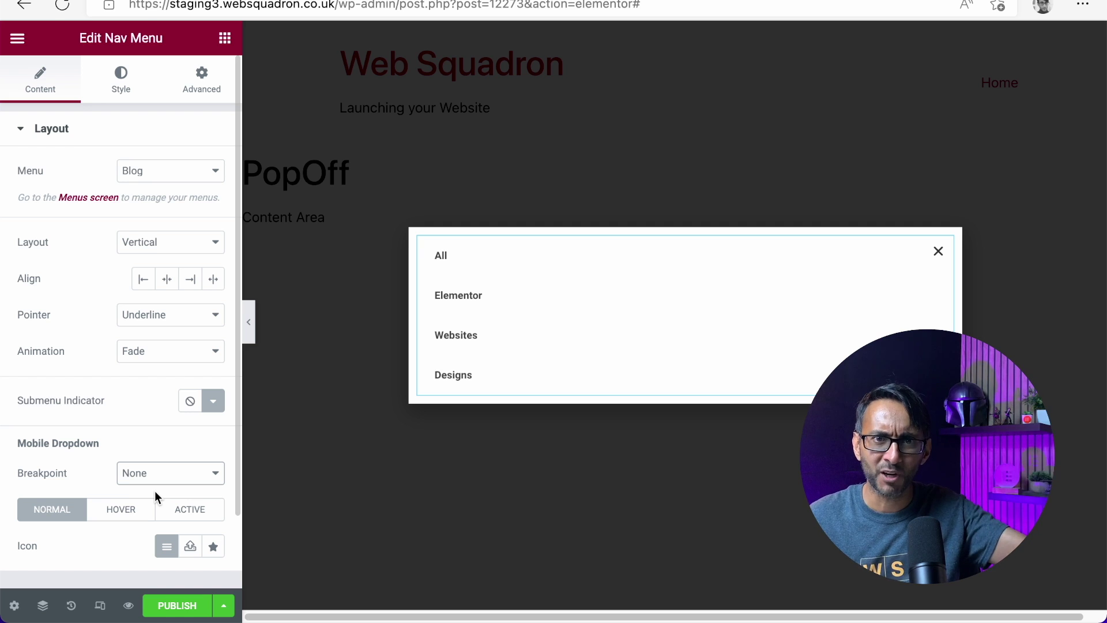
{"action": "left_click", "coordinate": [185, 171]}
{"action": "left_click", "coordinate": [186, 172]}
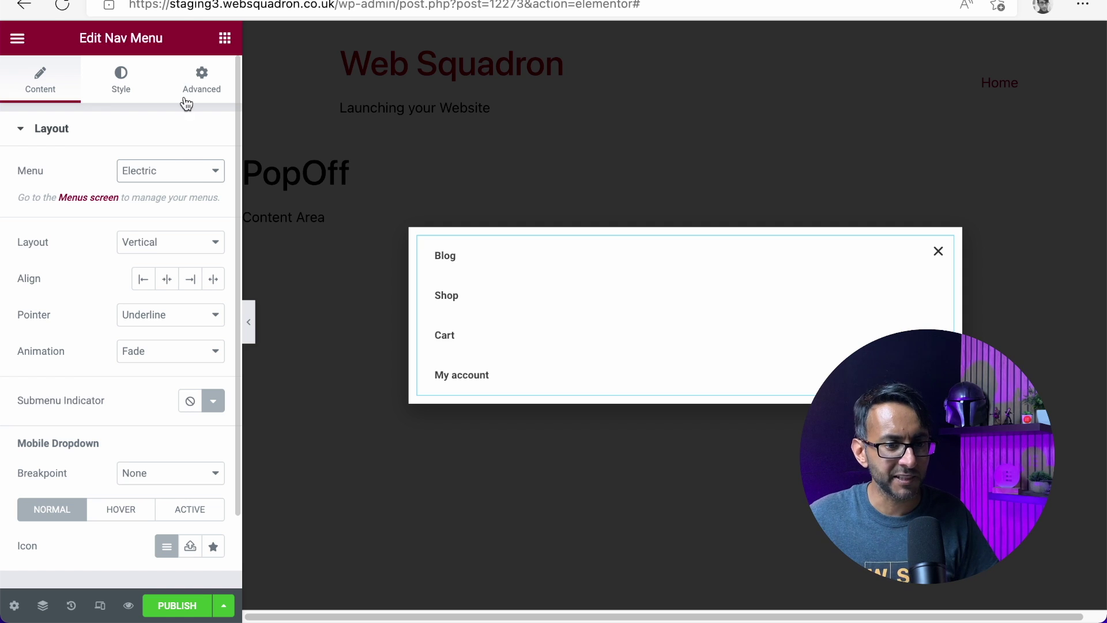
{"action": "left_click", "coordinate": [225, 39]}
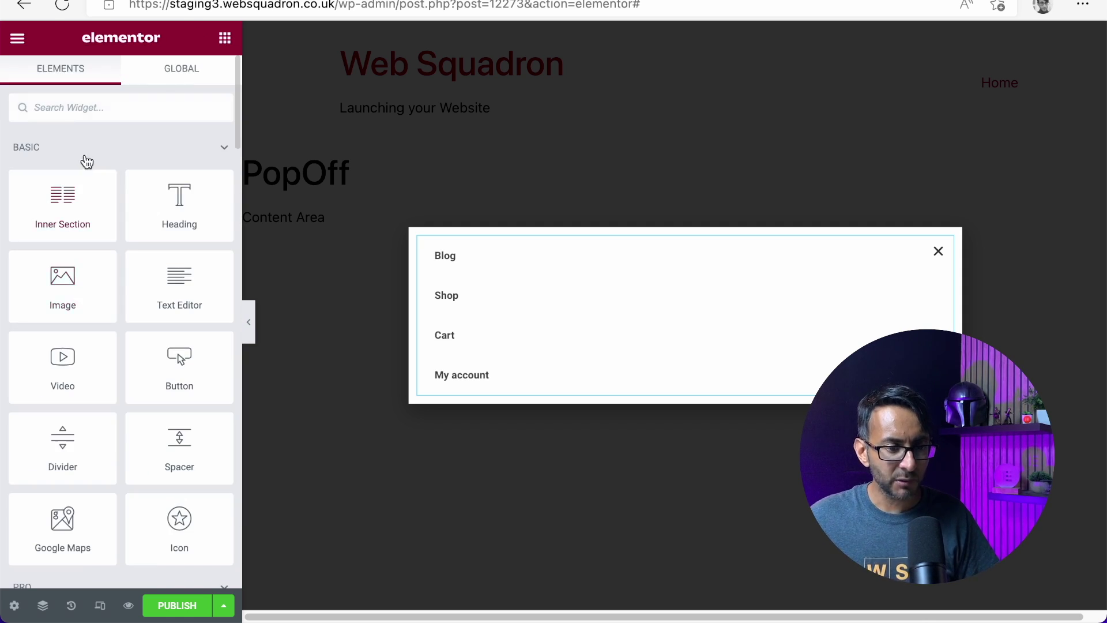
Add a left-aligned Social Icons widget (Facebook, Twitter, YouTube) beneath the nav menu
{"action": "left_click", "coordinate": [116, 105]}
{"action": "type", "text": "socia"}
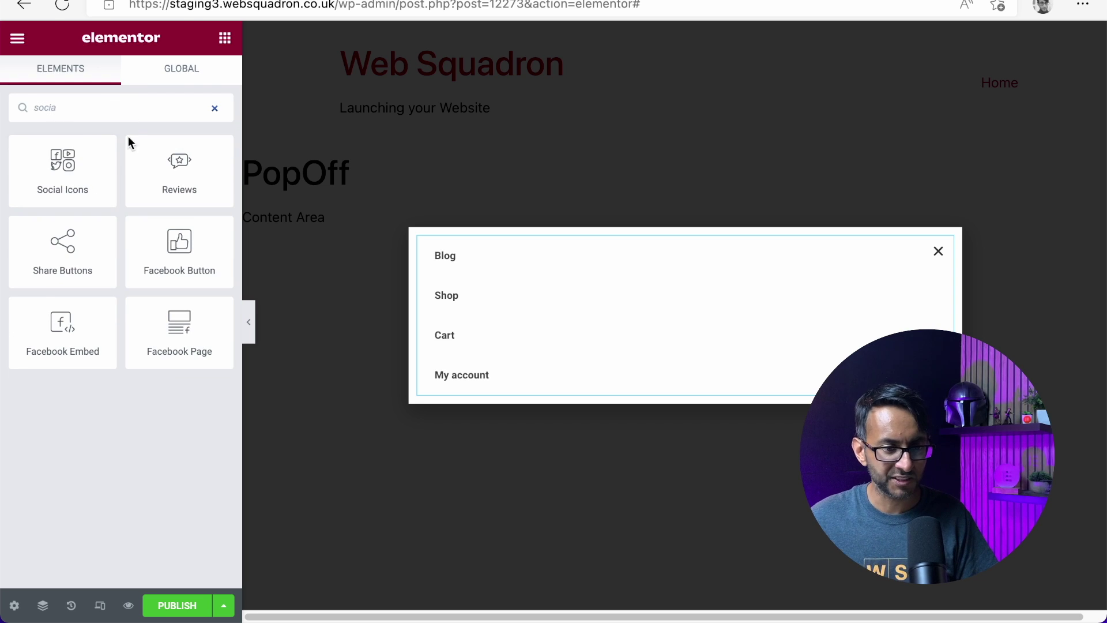
{"action": "left_click_drag", "start_coordinate": [92, 167], "coordinate": [813, 377]}
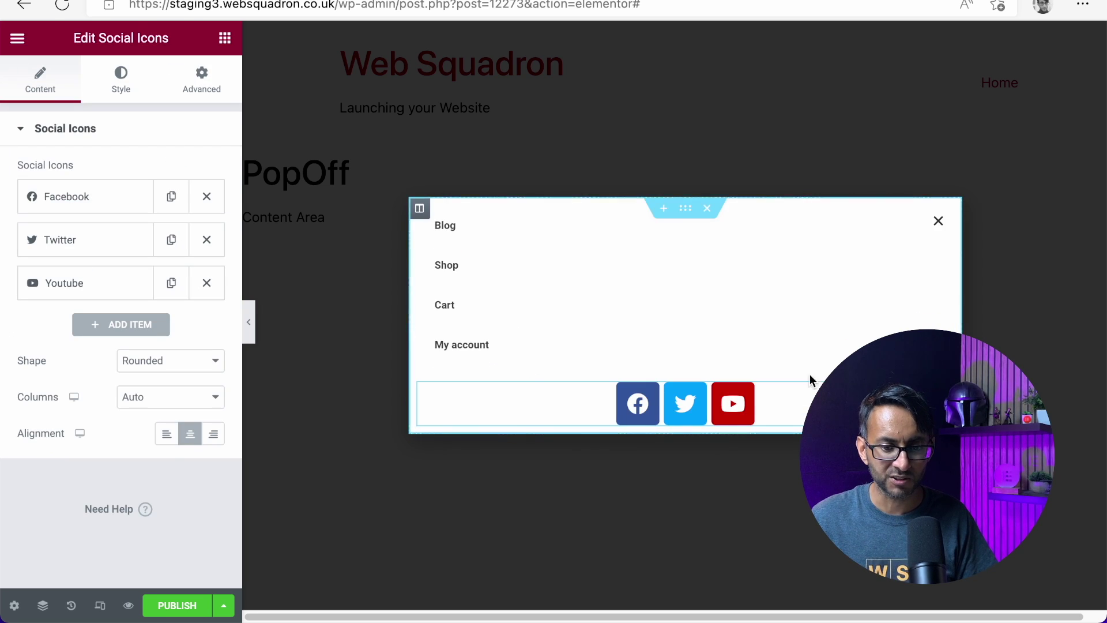
{"action": "left_click", "coordinate": [166, 433]}
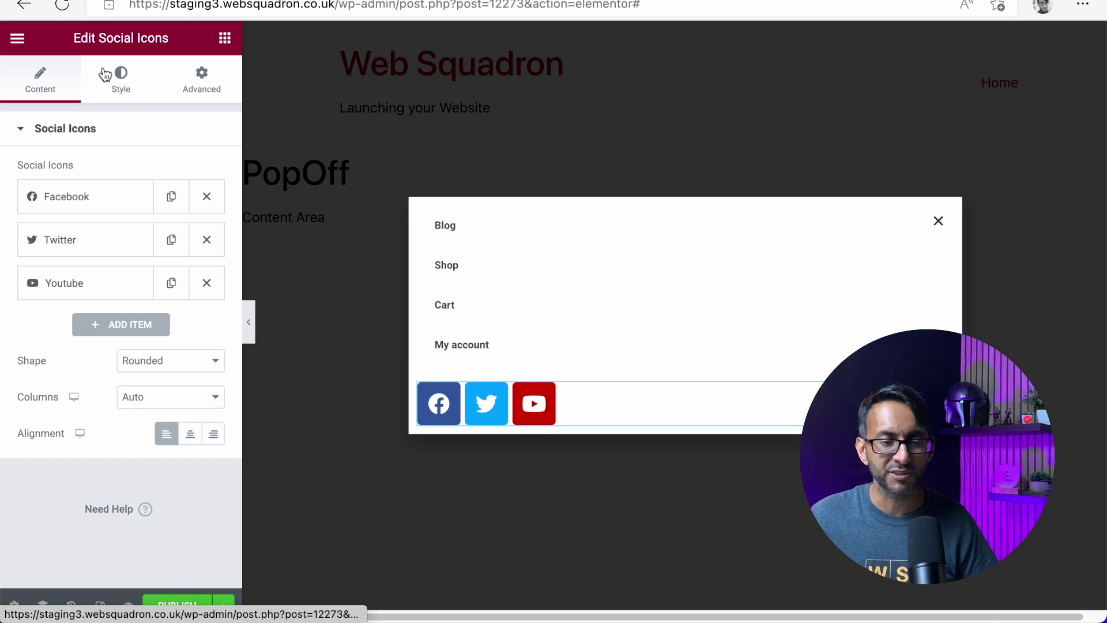
{"action": "left_click", "coordinate": [225, 38]}
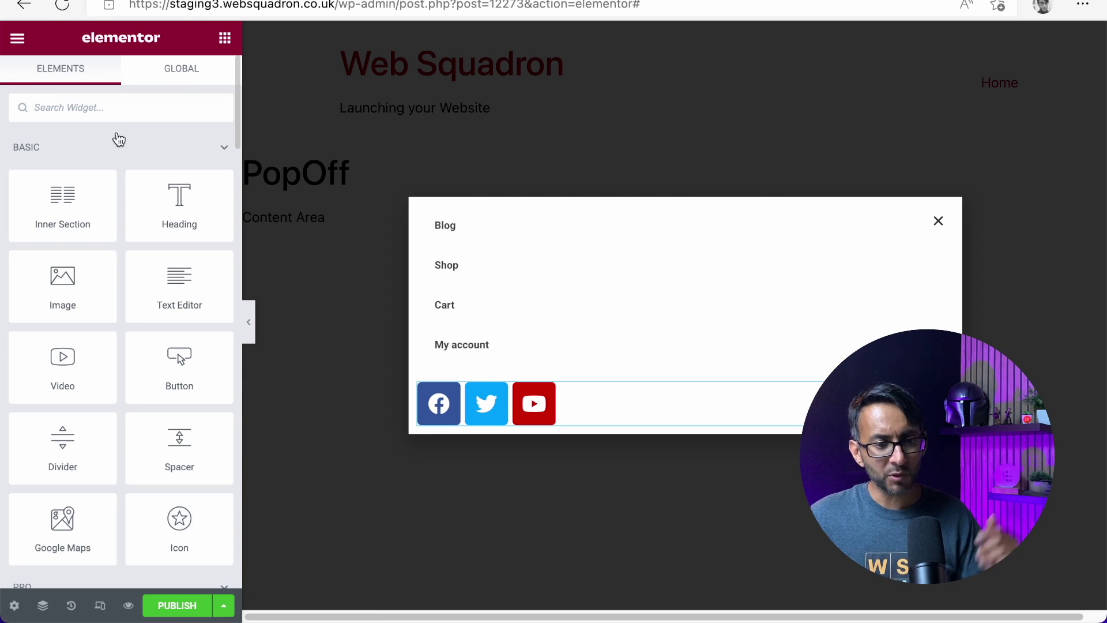
Add a Form below the social icons, delete its Name and Message fields, and set Email to 50% width
{"action": "left_click", "coordinate": [129, 114]}
{"action": "type", "text": "form"}
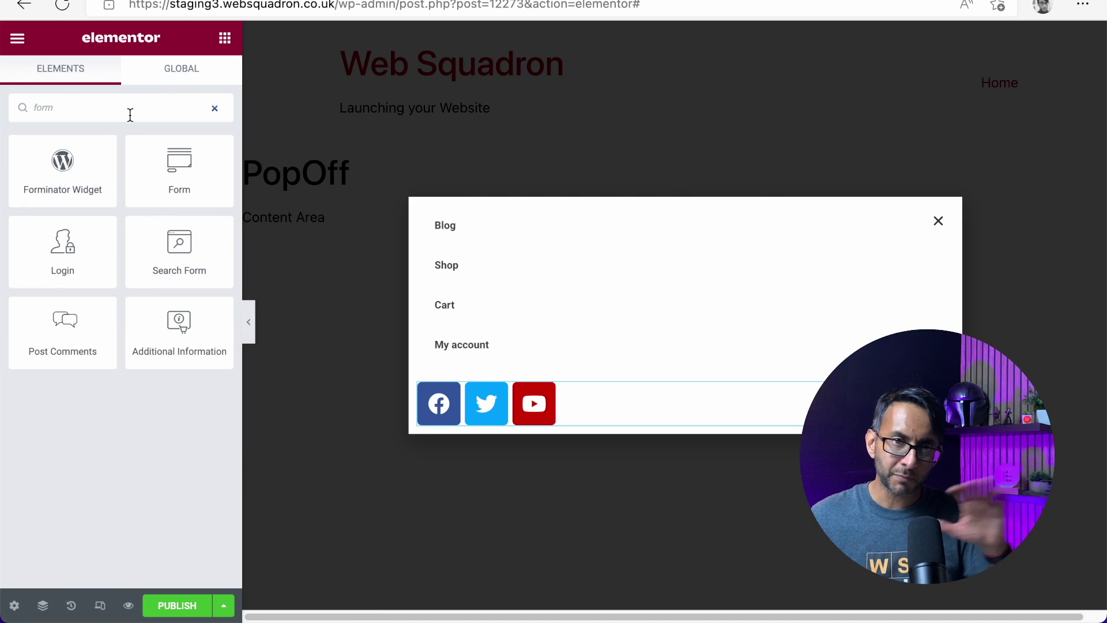
{"action": "left_click_drag", "start_coordinate": [168, 168], "coordinate": [552, 409]}
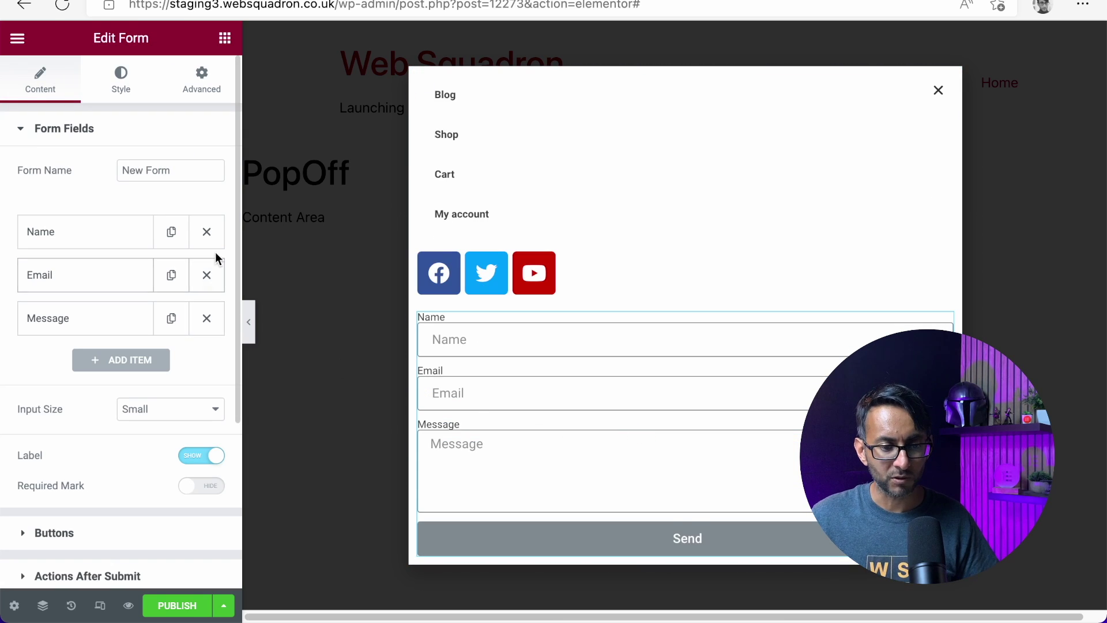
{"action": "left_click", "coordinate": [207, 232]}
{"action": "left_click", "coordinate": [207, 275]}
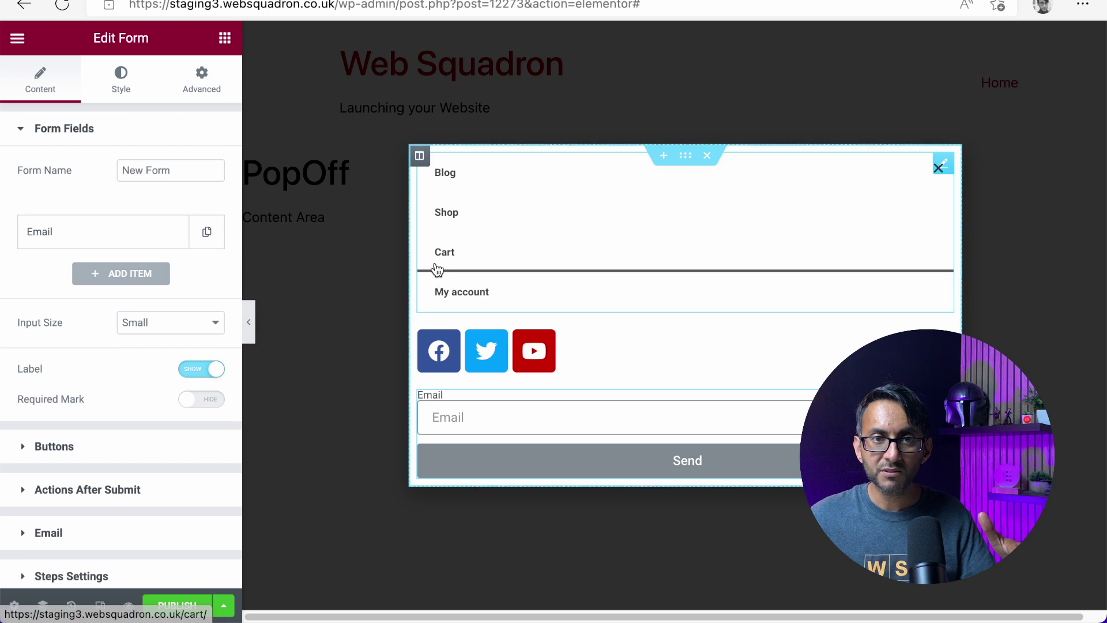
{"action": "left_click", "coordinate": [163, 245]}
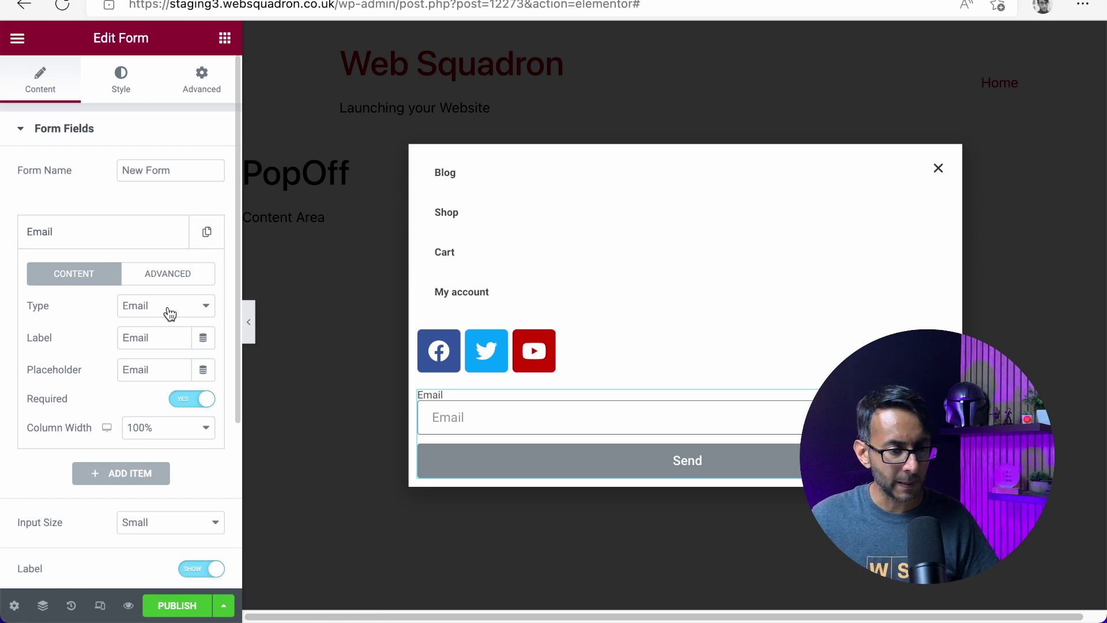
{"action": "left_click", "coordinate": [151, 427]}
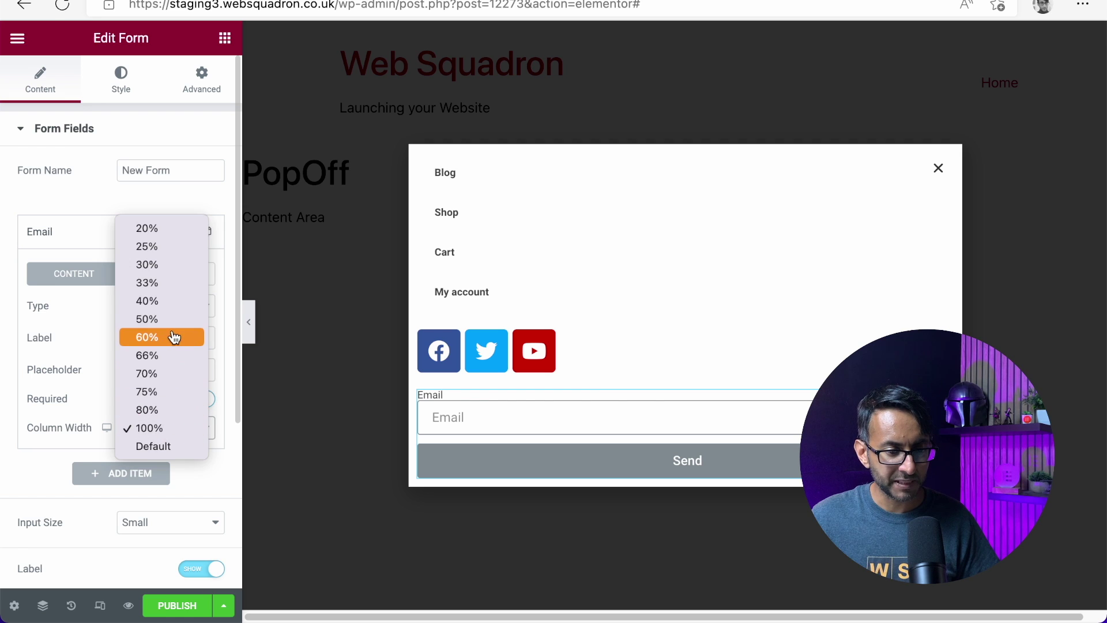
{"action": "left_click", "coordinate": [162, 319]}
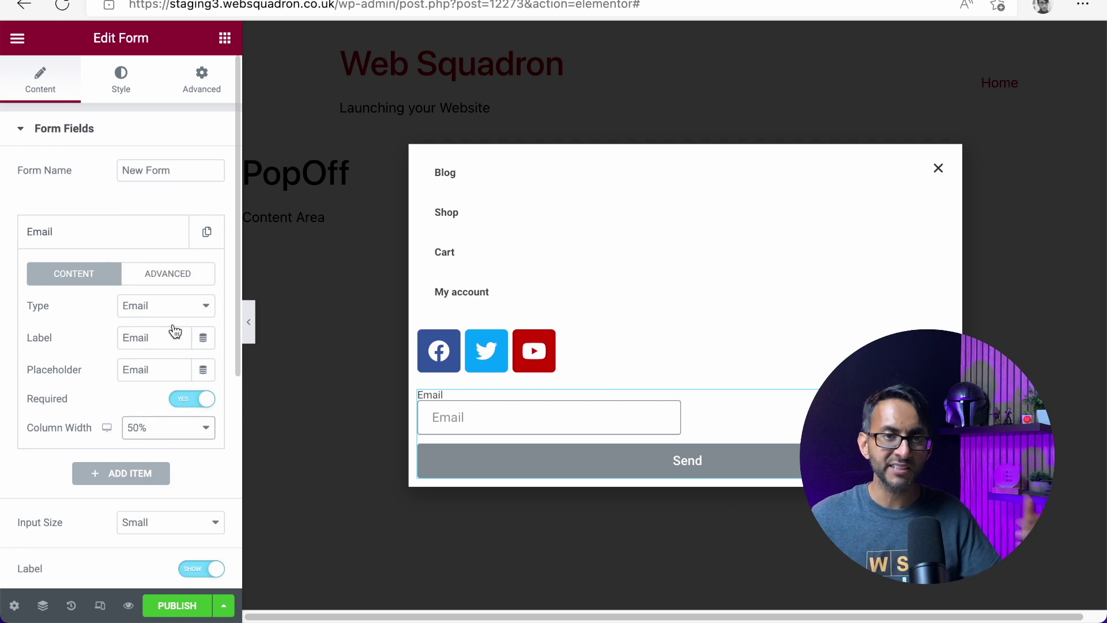
Set the Send button's column width to 50% and its alignment to Left
{"action": "scroll", "coordinate": [141, 383], "scroll_direction": "down", "scroll_amount": 5}
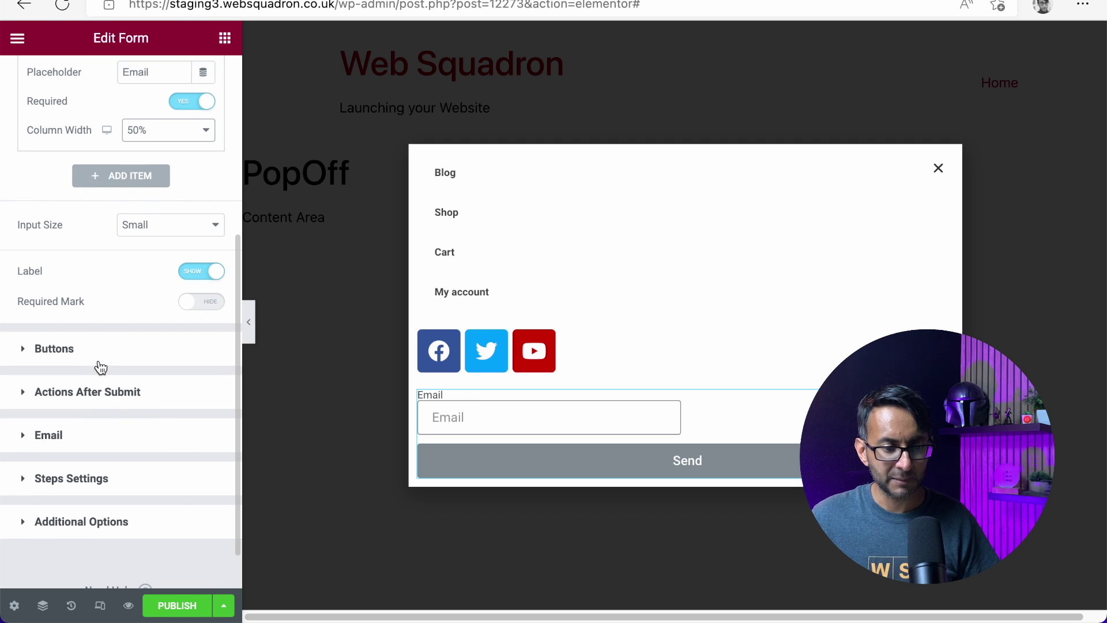
{"action": "left_click", "coordinate": [118, 348]}
{"action": "left_click", "coordinate": [146, 294]}
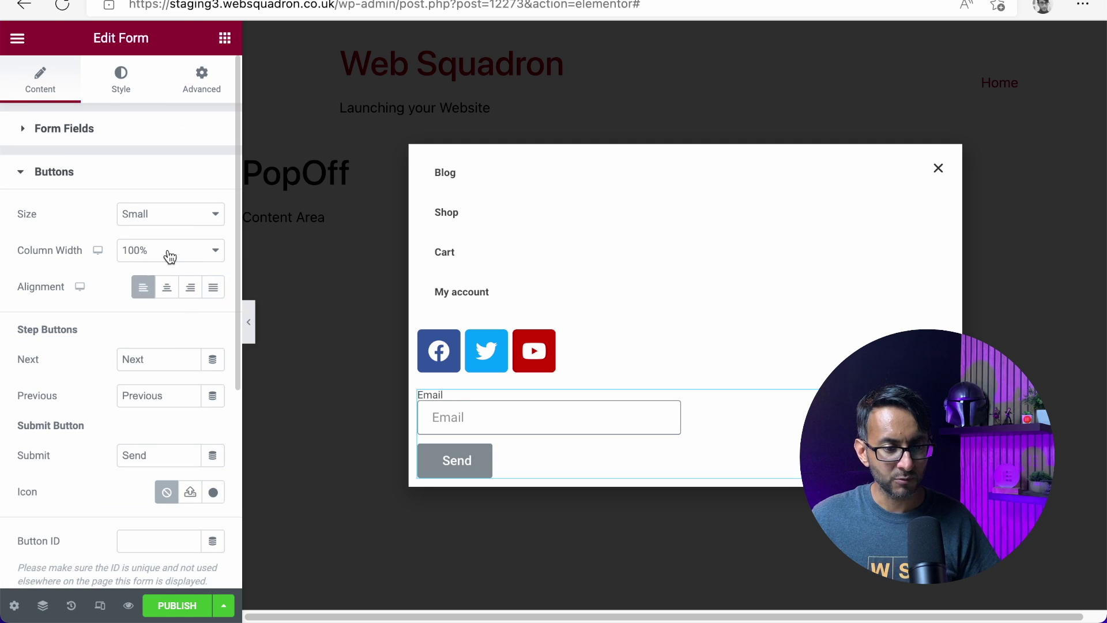
{"action": "left_click", "coordinate": [213, 287]}
{"action": "left_click", "coordinate": [199, 257]}
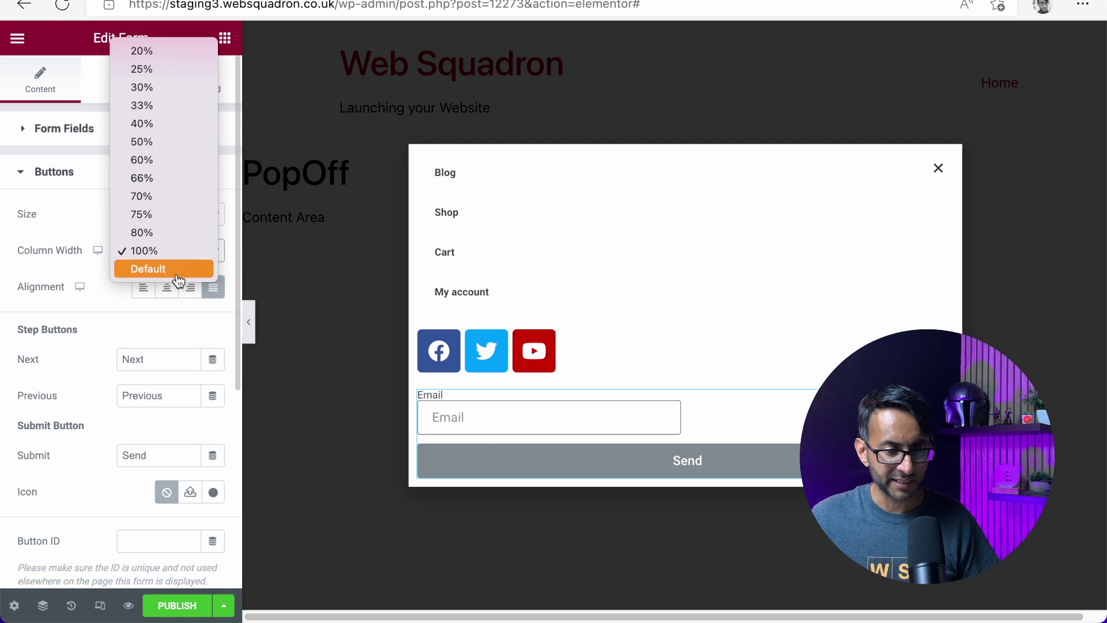
{"action": "left_click", "coordinate": [177, 150]}
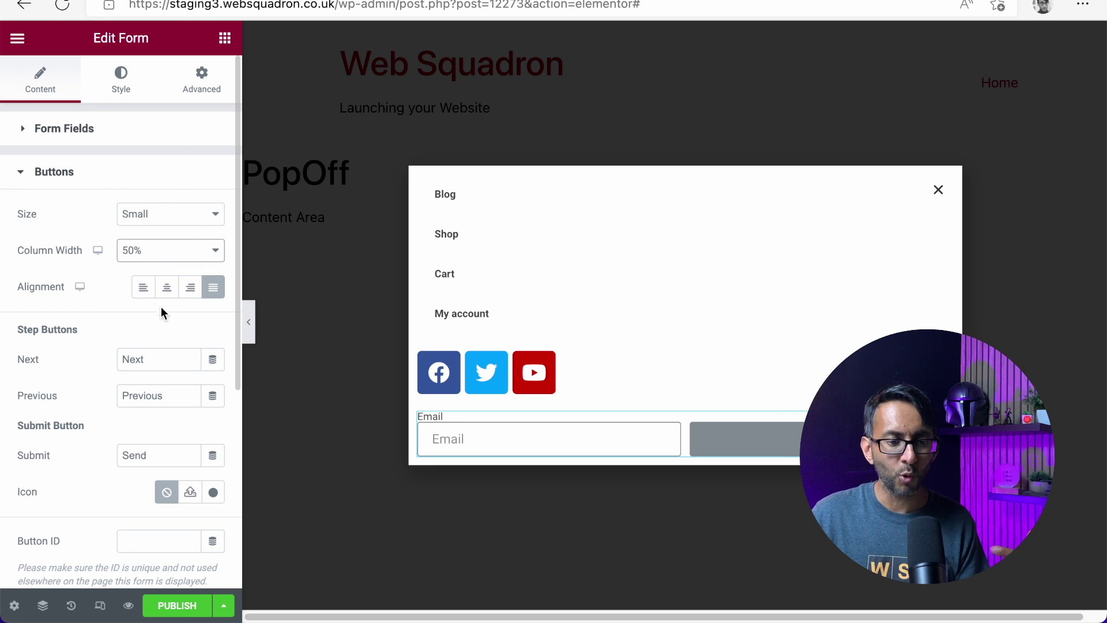
{"action": "left_click", "coordinate": [149, 295]}
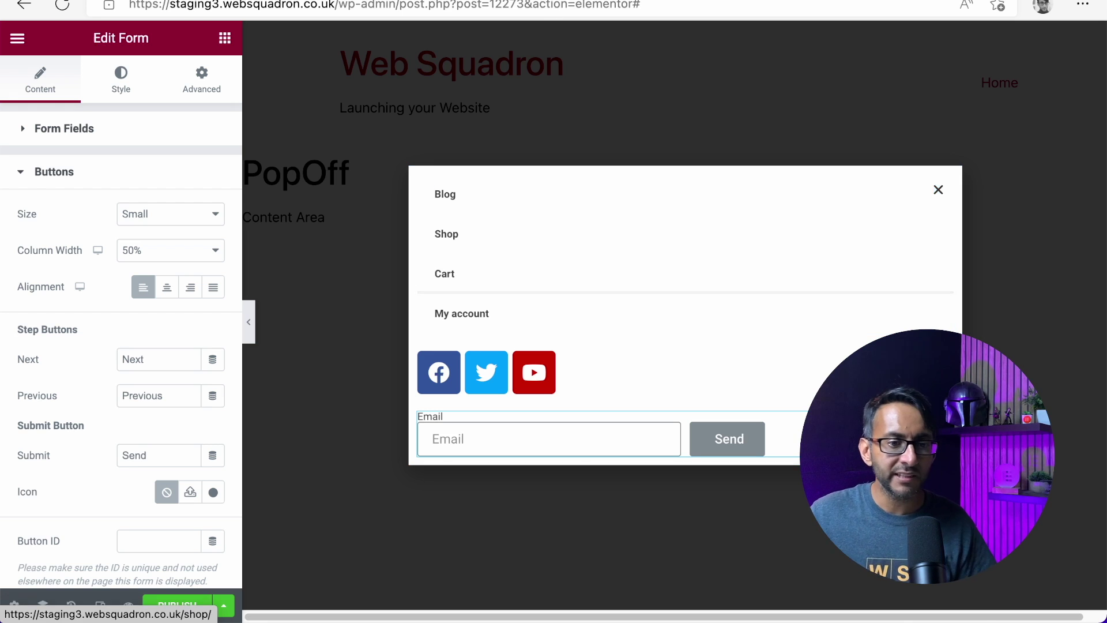
{"action": "left_click", "coordinate": [225, 38]}
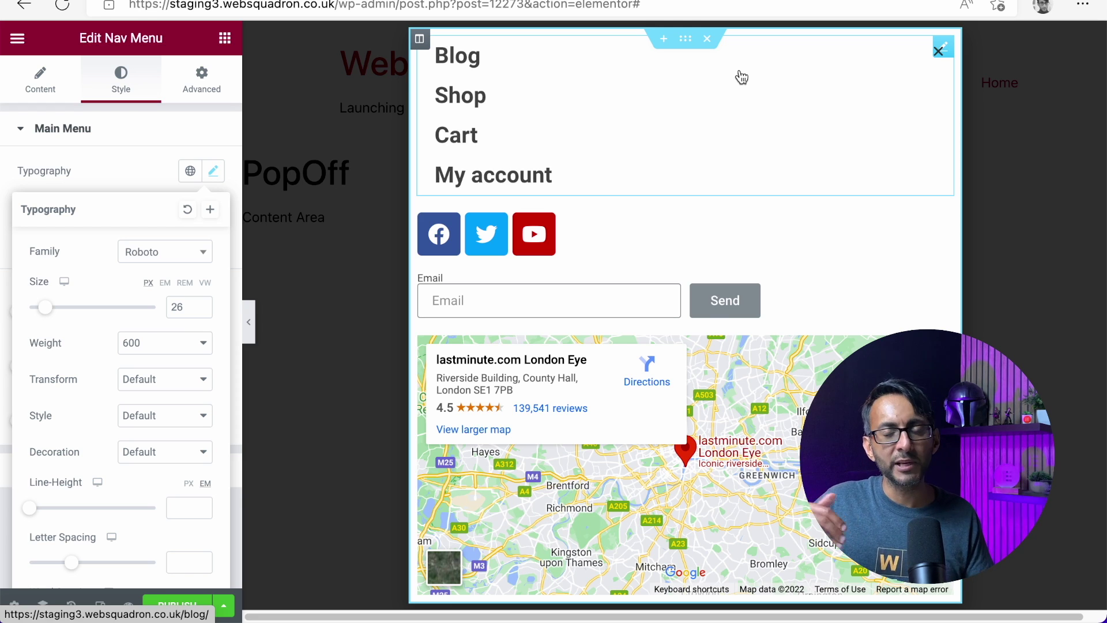
Set the popup content section's boxed width to 250, after first trying 500
{"action": "left_click", "coordinate": [685, 40]}
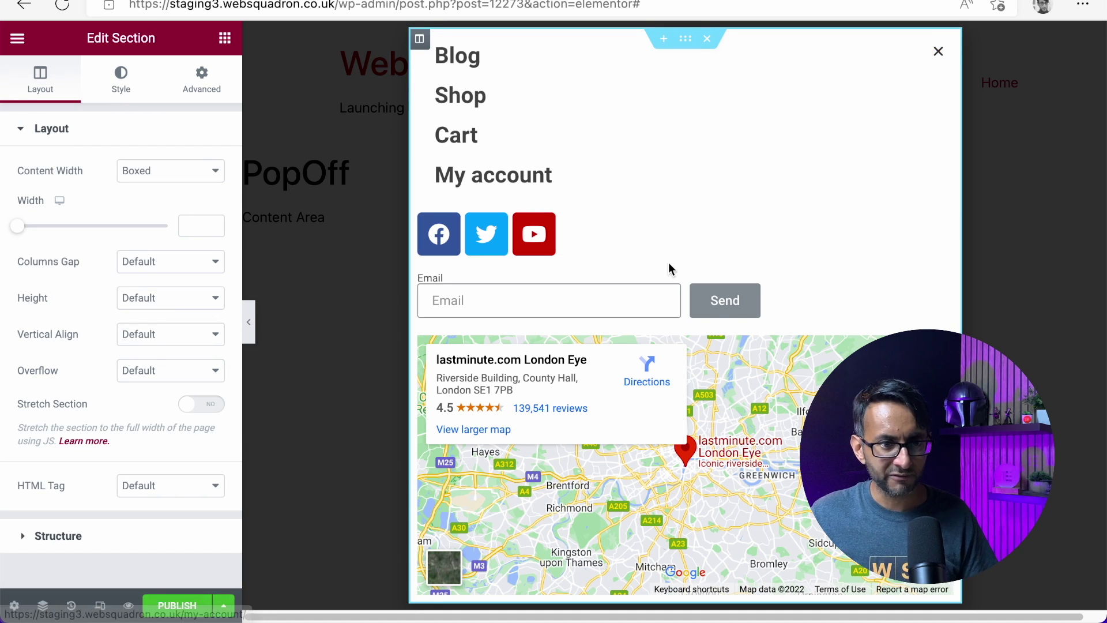
{"action": "left_click", "coordinate": [193, 227]}
{"action": "type", "text": "500"}
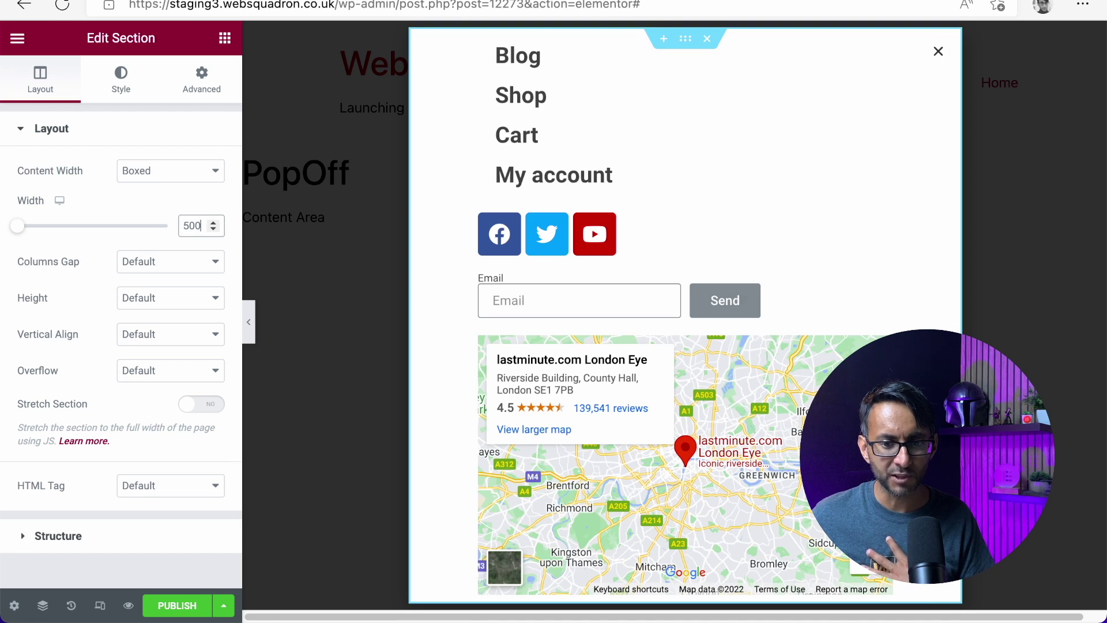
{"action": "left_click", "coordinate": [20, 229]}
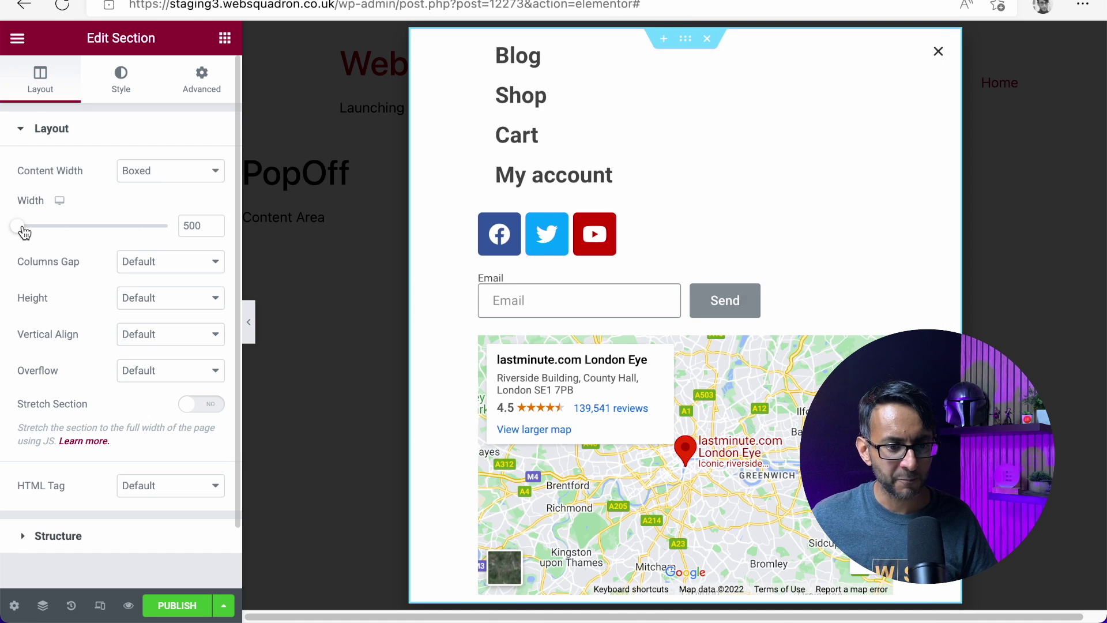
{"action": "left_click_drag", "start_coordinate": [206, 225], "coordinate": [143, 225]}
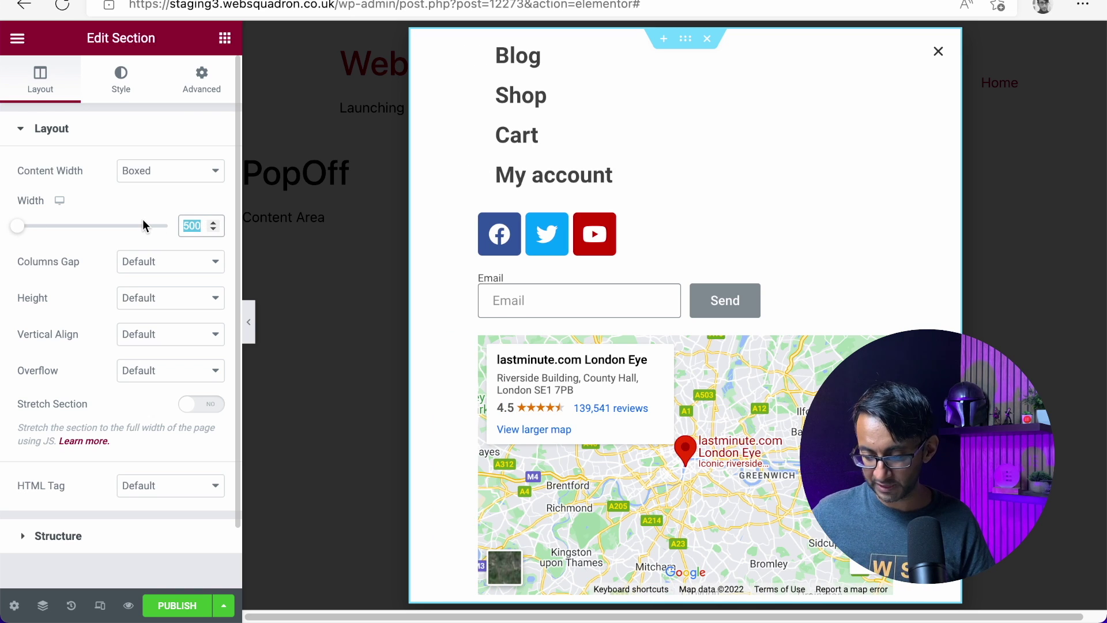
{"action": "type", "text": "250"}
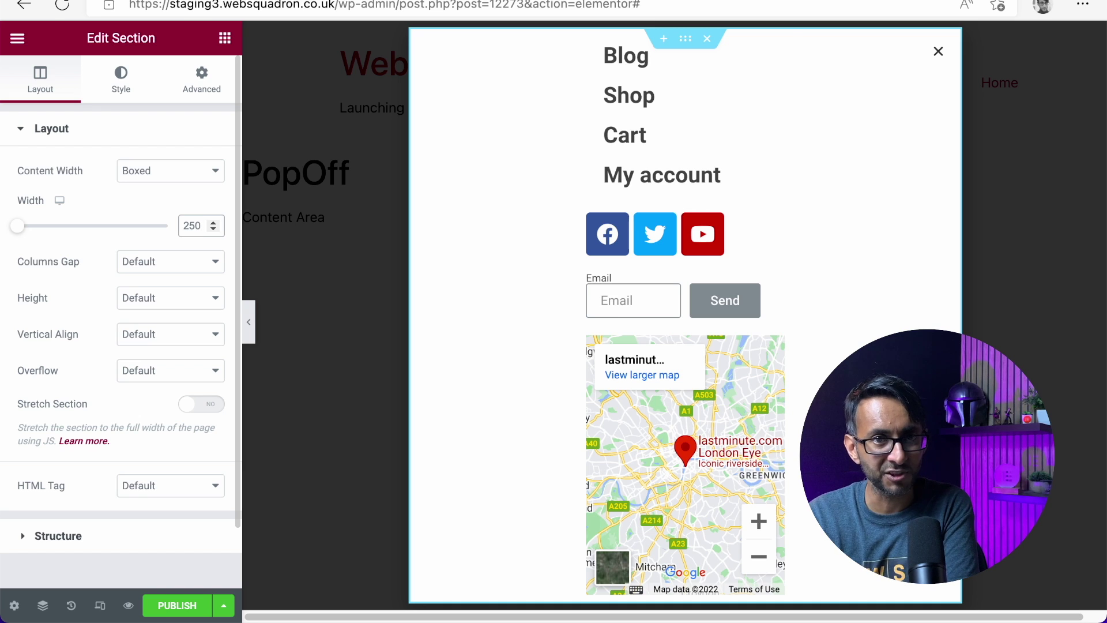
Set the form's Email field to 100% column width so Send drops below, then select the nav menu
{"action": "left_click", "coordinate": [749, 304]}
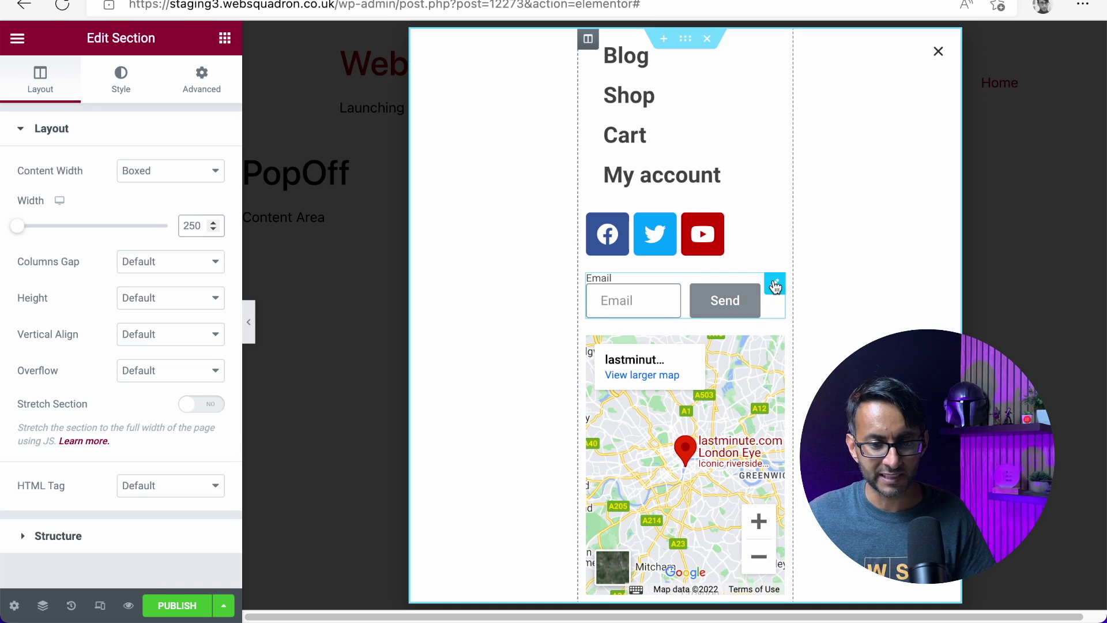
{"action": "left_click", "coordinate": [99, 232]}
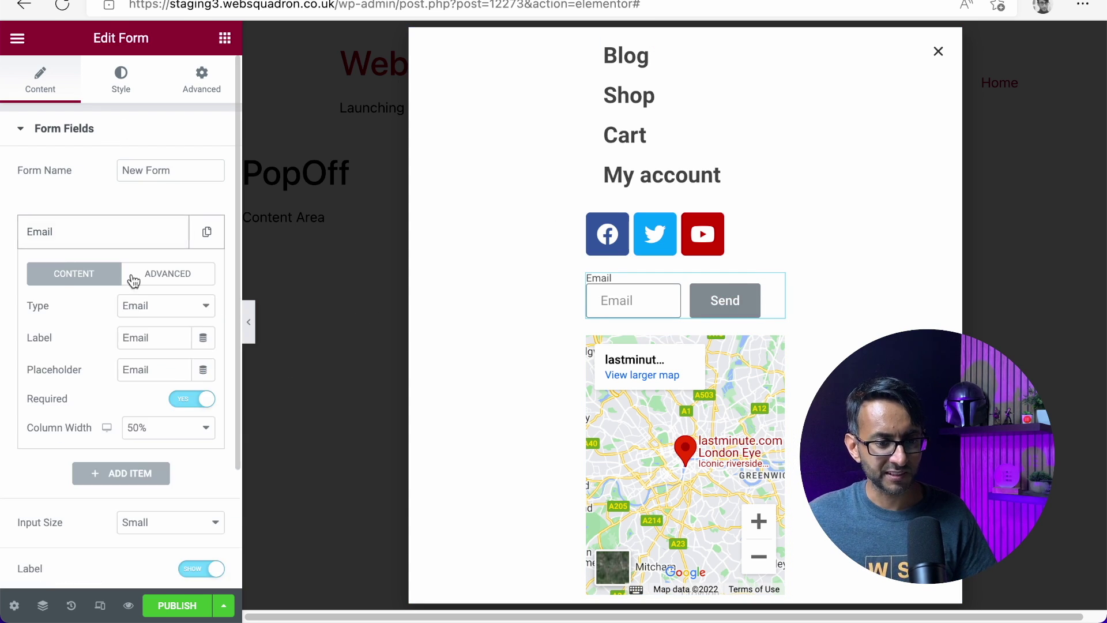
{"action": "left_click", "coordinate": [159, 433]}
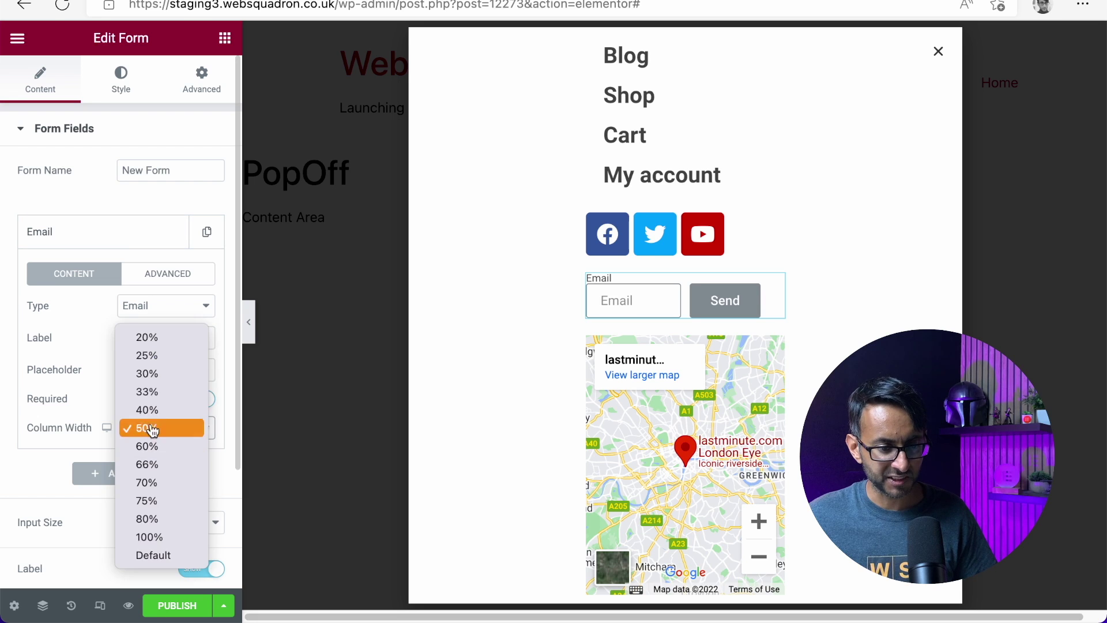
{"action": "left_click", "coordinate": [171, 537]}
{"action": "left_click", "coordinate": [679, 33]}
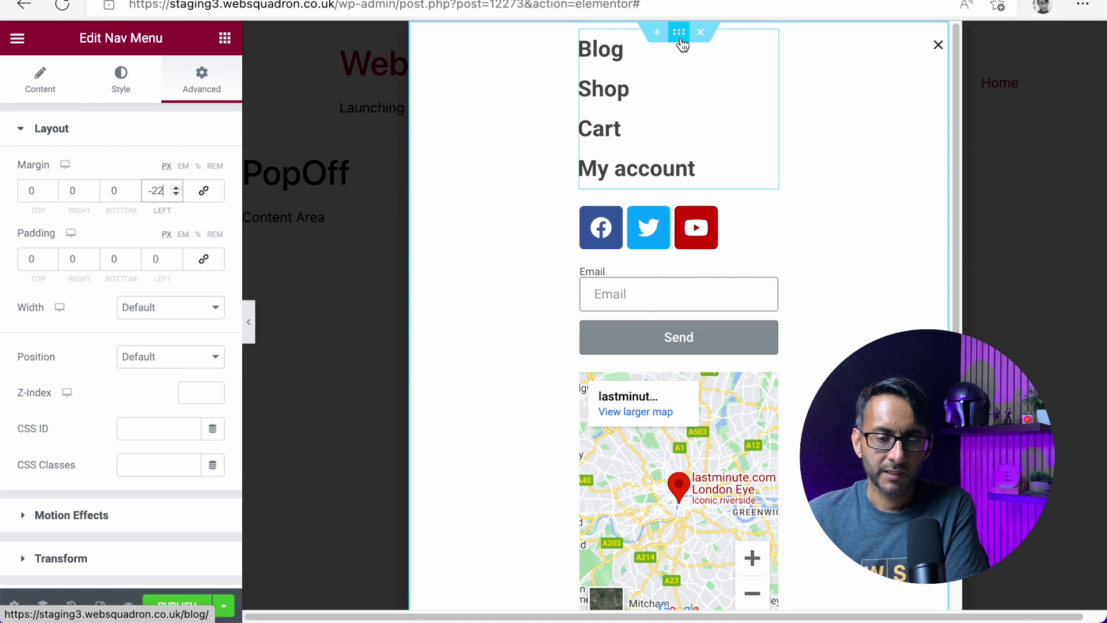
In Popup Settings, set the popup width to 260 px and its horizontal position to Left
{"action": "left_click", "coordinate": [15, 607]}
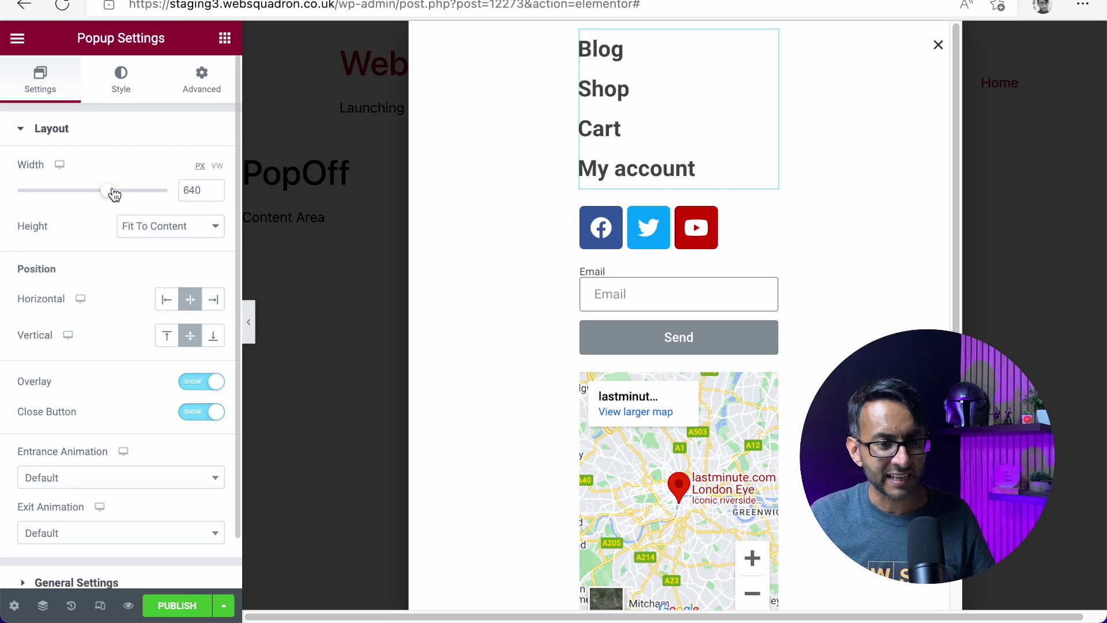
{"action": "left_click_drag", "start_coordinate": [109, 196], "coordinate": [45, 191]}
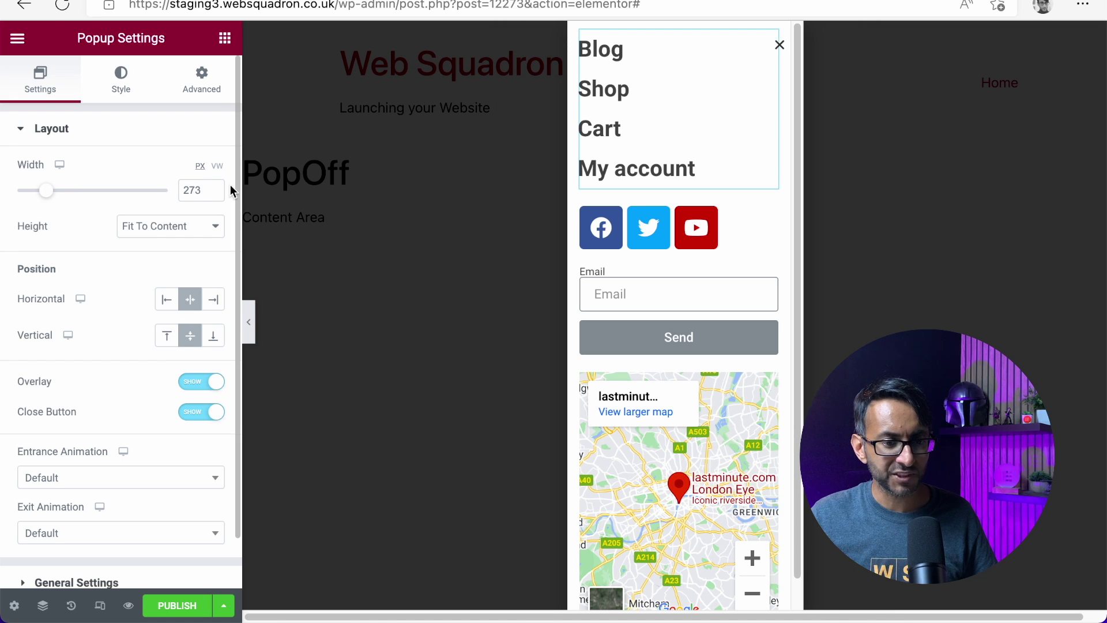
{"action": "type", "text": "250"}
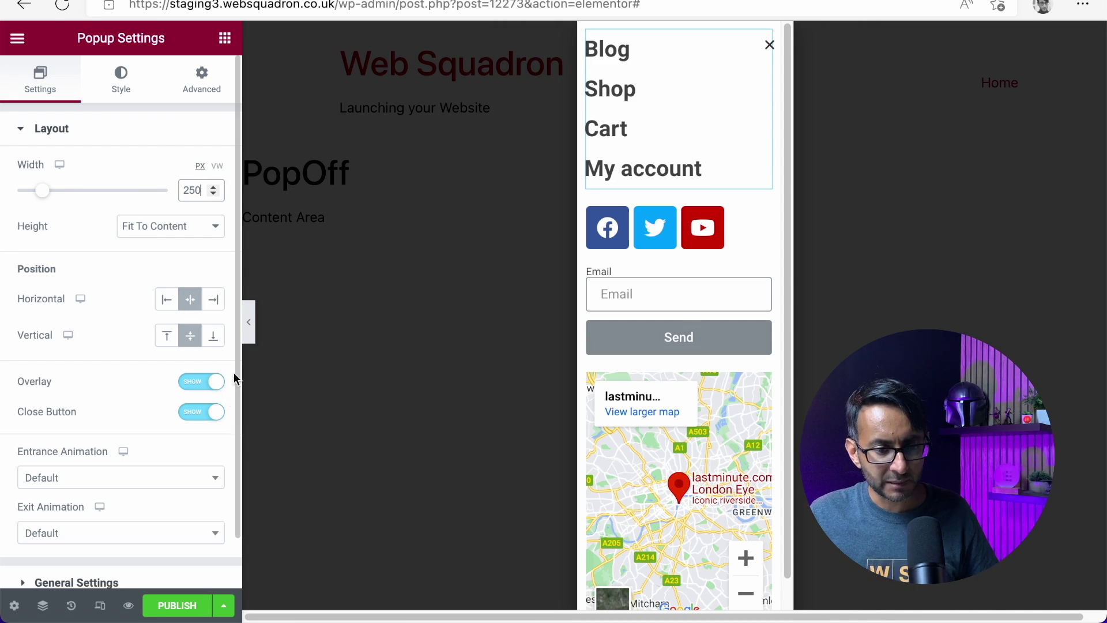
{"action": "left_click", "coordinate": [249, 331]}
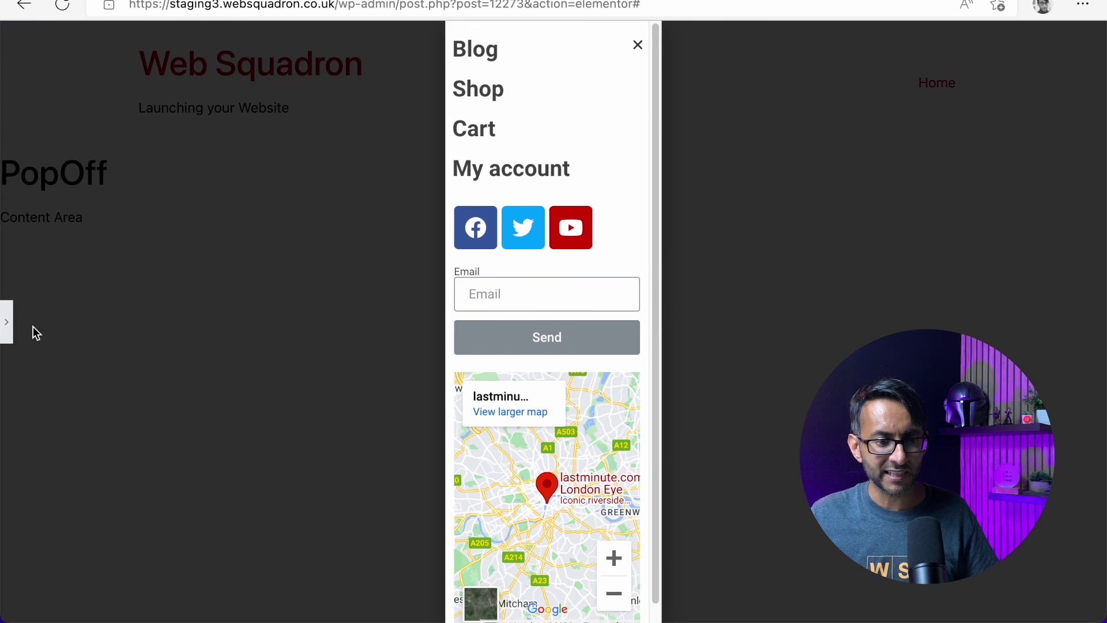
{"action": "left_click", "coordinate": [7, 331]}
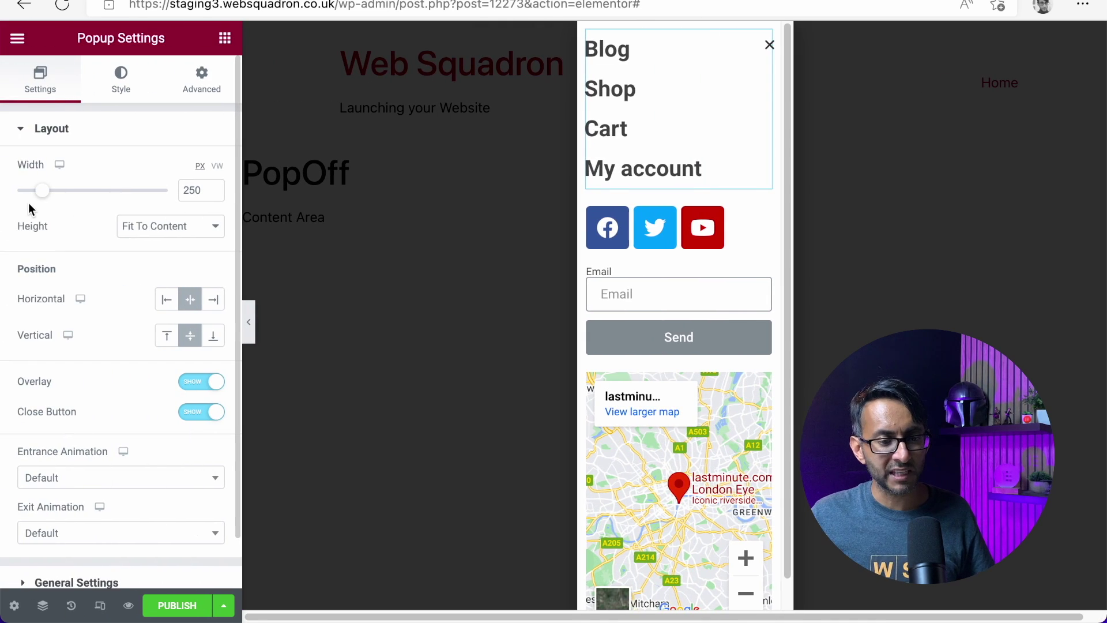
{"action": "left_click_drag", "start_coordinate": [36, 196], "coordinate": [41, 197]}
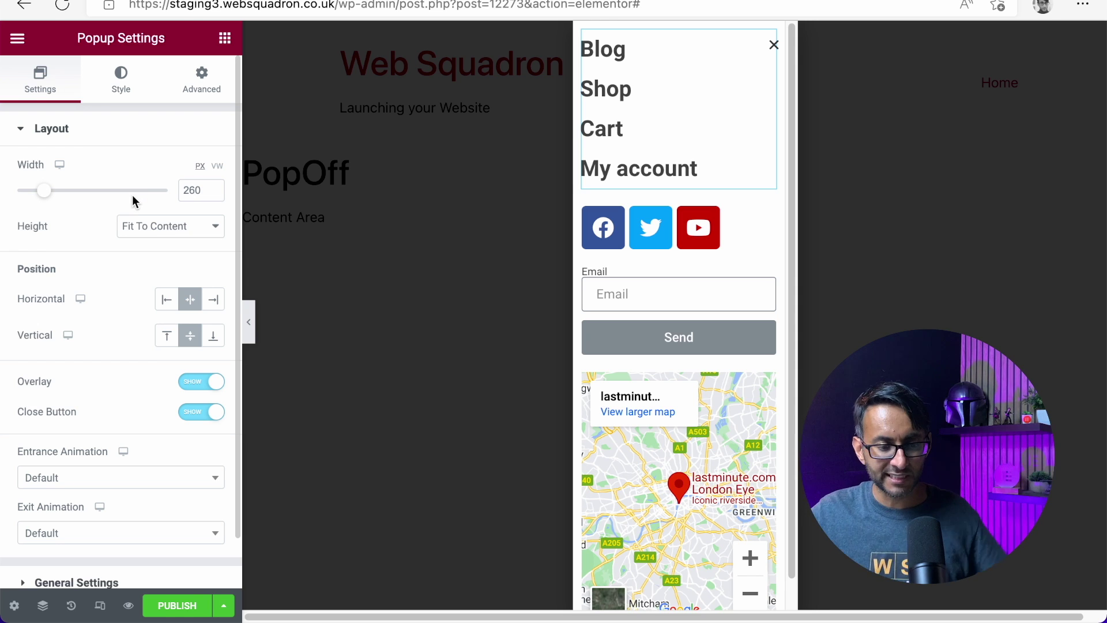
{"action": "left_click", "coordinate": [215, 310]}
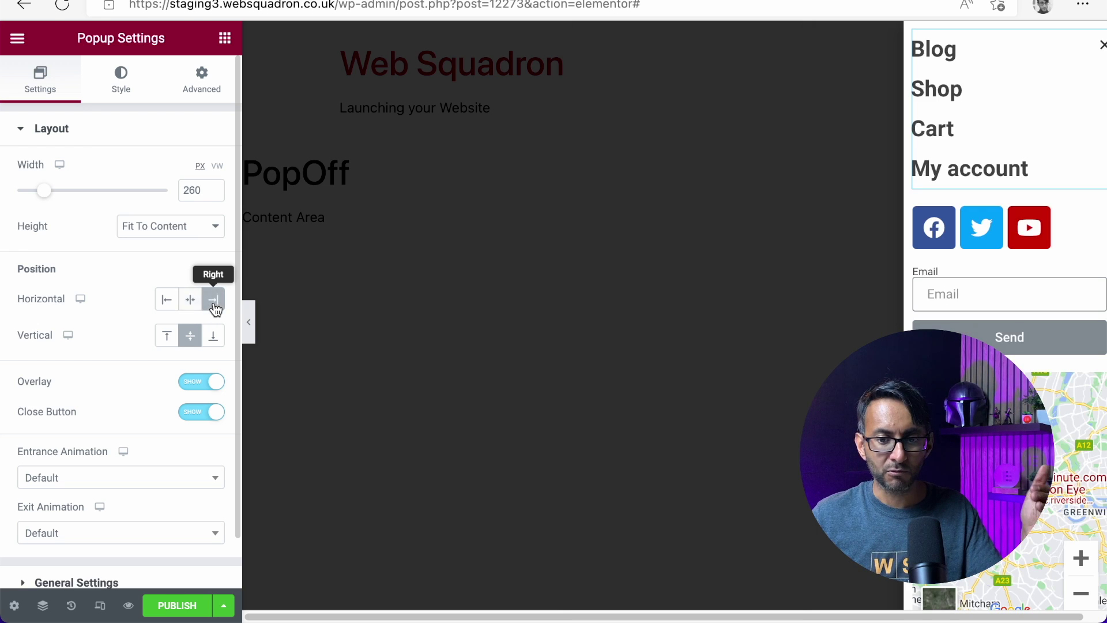
{"action": "left_click", "coordinate": [165, 308]}
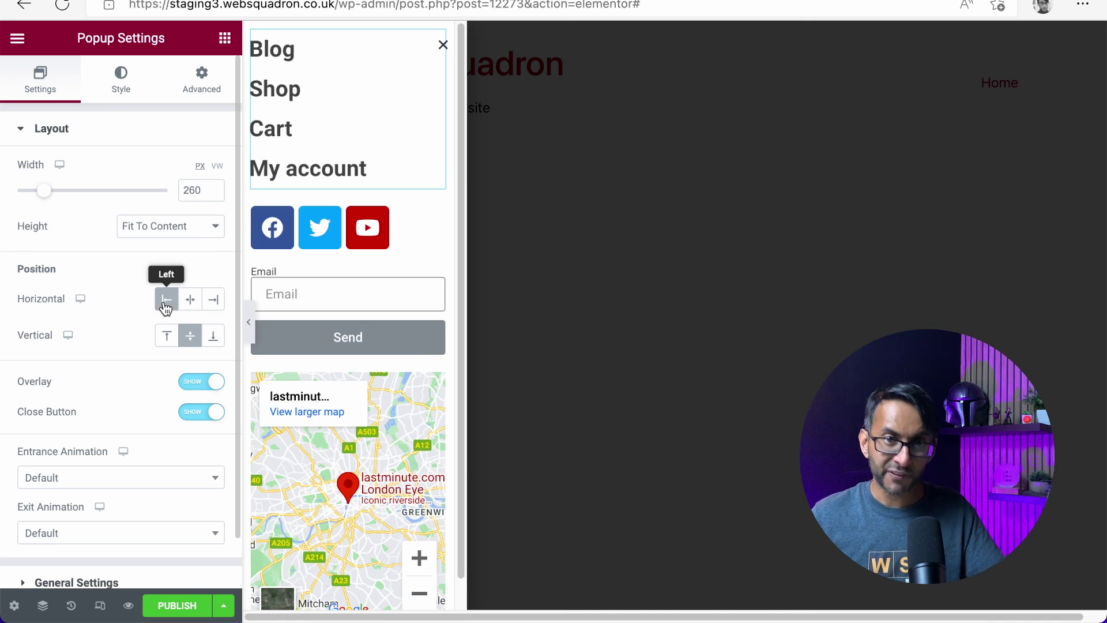
Give the content section a 100 vh minimum height and shorten the Google Map to 241 px
{"action": "left_click", "coordinate": [346, 438]}
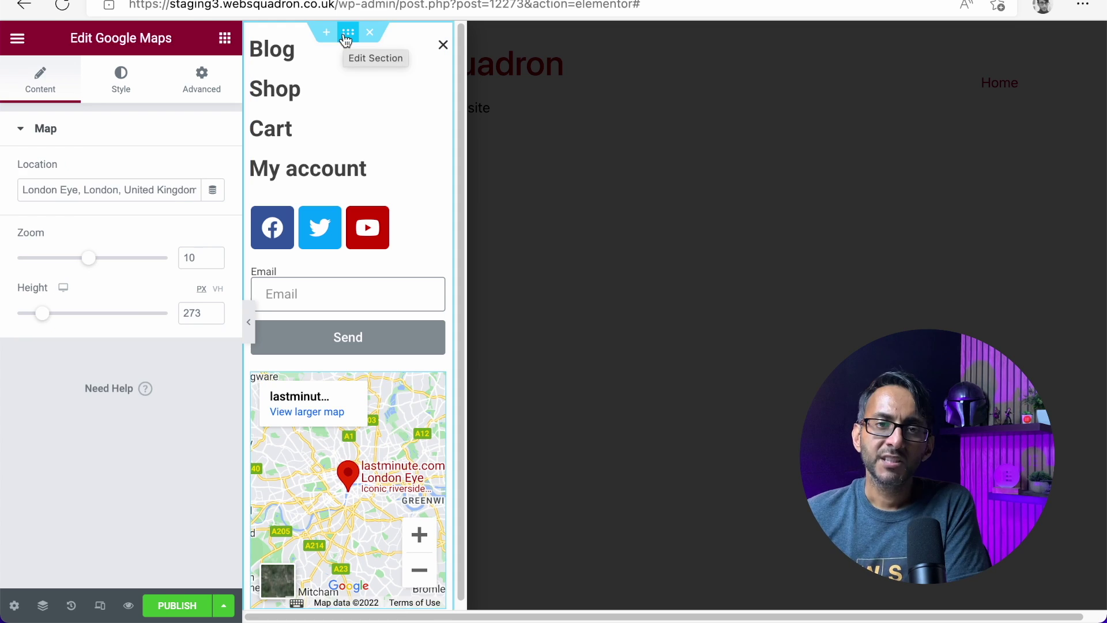
{"action": "left_click", "coordinate": [346, 36]}
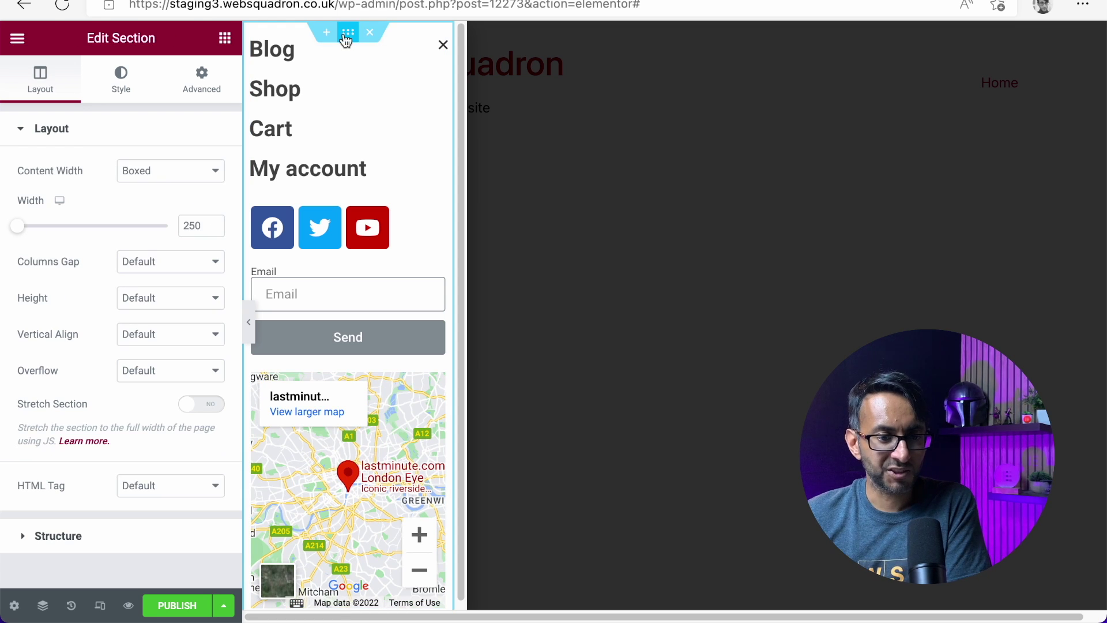
{"action": "left_click", "coordinate": [144, 295]}
{"action": "left_click", "coordinate": [159, 332]}
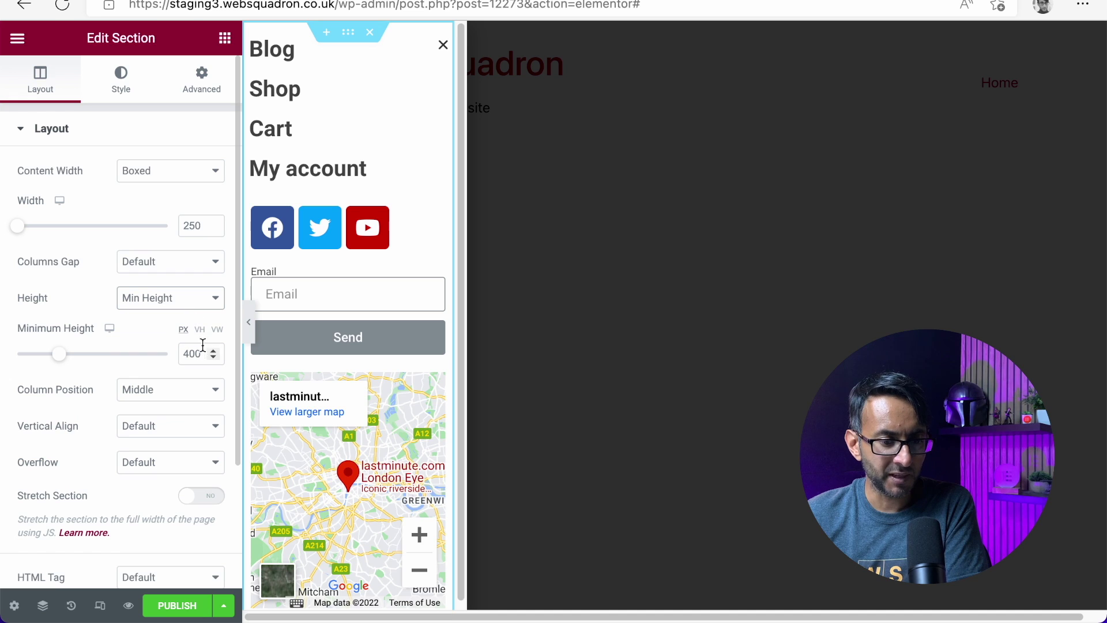
{"action": "left_click", "coordinate": [200, 329]}
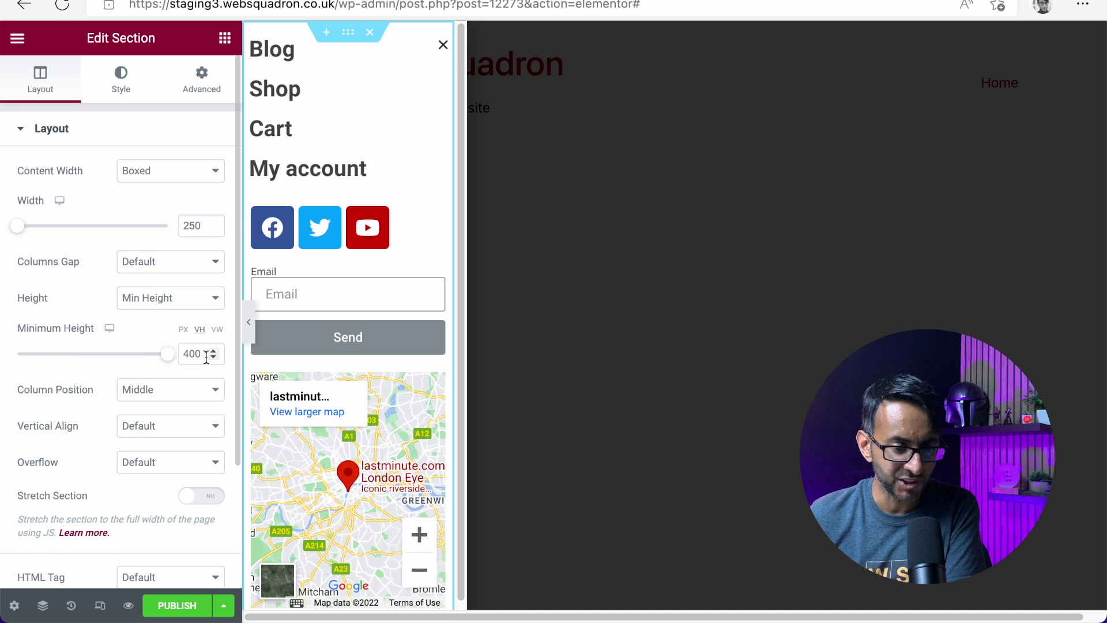
{"action": "left_click_drag", "start_coordinate": [207, 350], "coordinate": [159, 342]}
{"action": "type", "text": "100"}
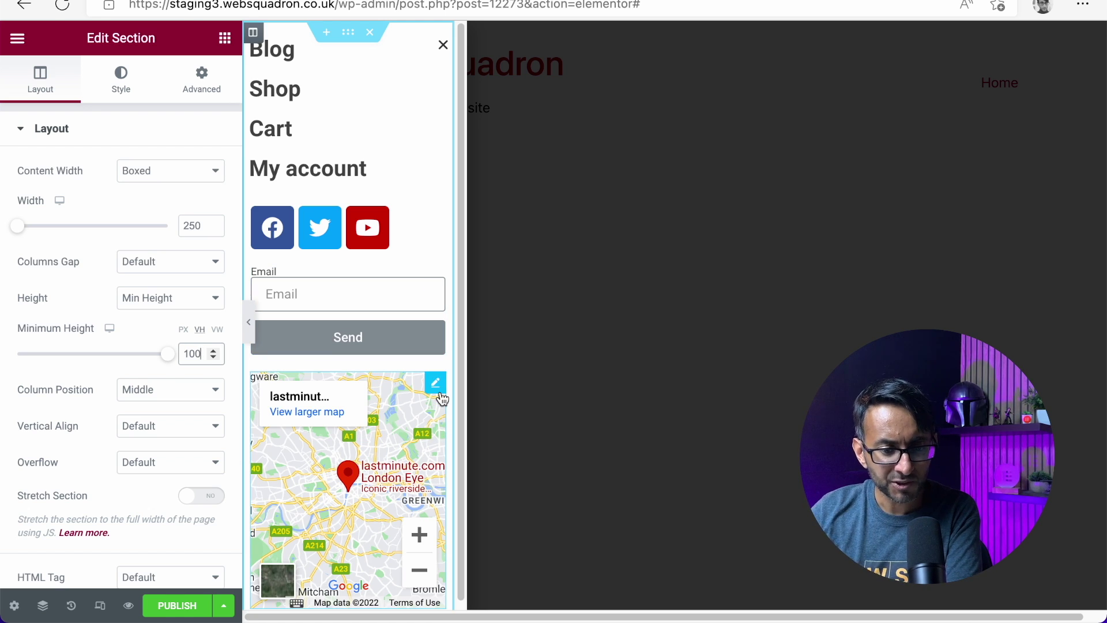
{"action": "left_click", "coordinate": [436, 383]}
{"action": "left_click_drag", "start_coordinate": [43, 323], "coordinate": [39, 323]}
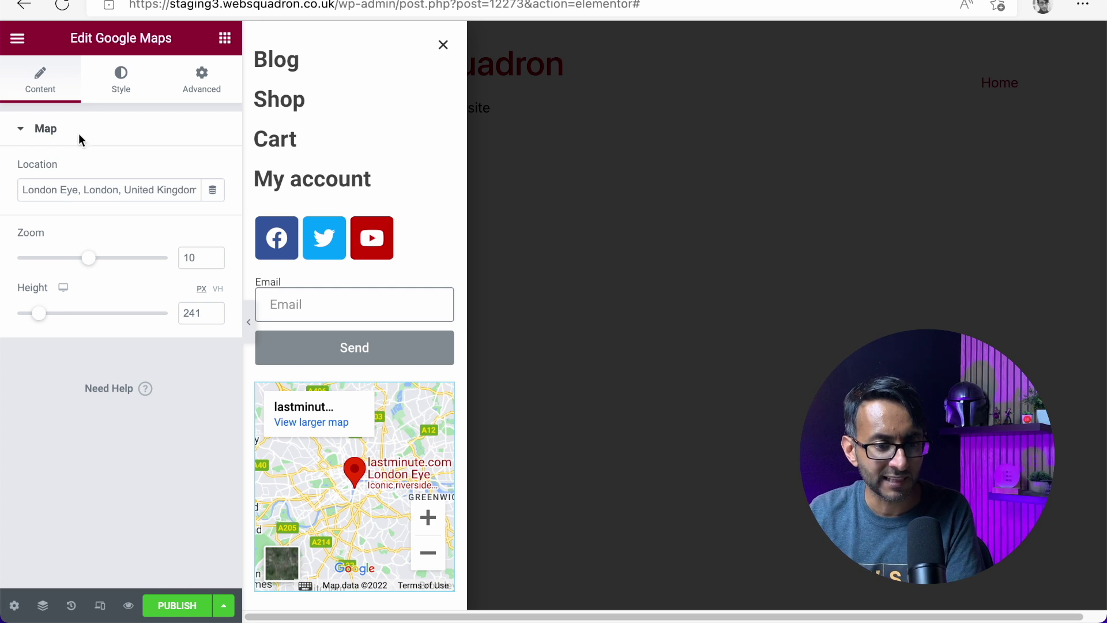
In Popup Settings, toggle the overlay and close button off and back on to compare
{"action": "left_click", "coordinate": [13, 605]}
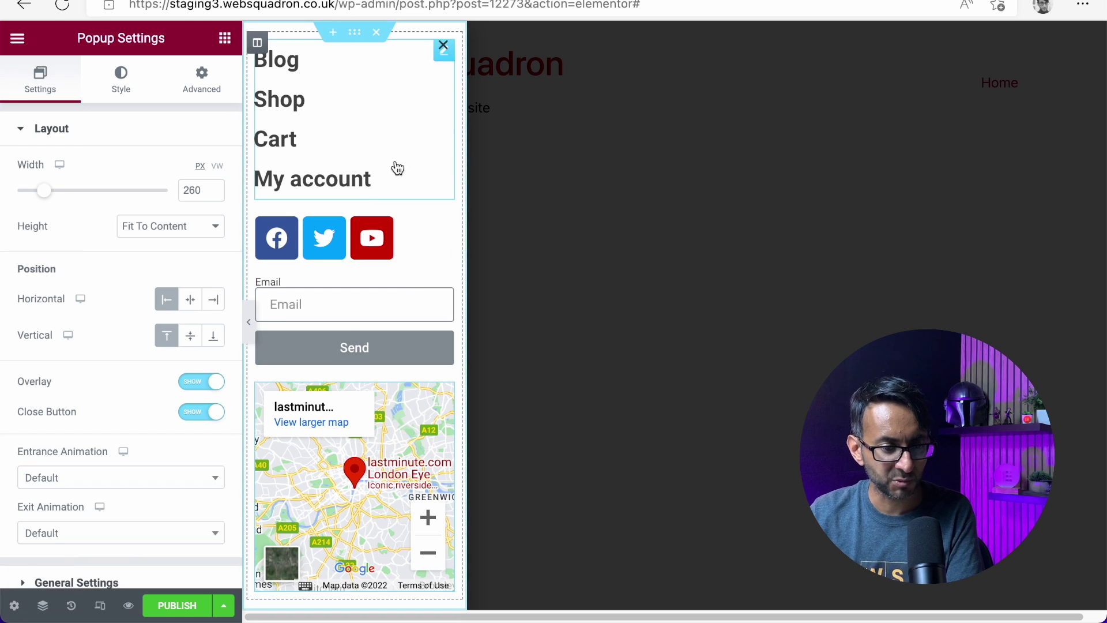
{"action": "left_click", "coordinate": [201, 383]}
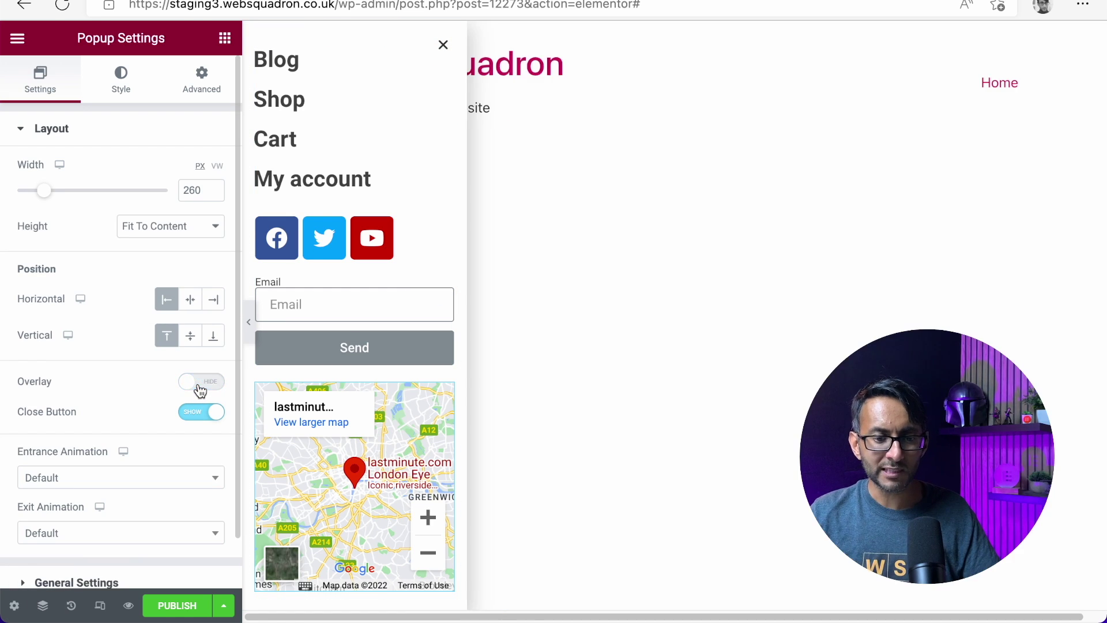
{"action": "left_click", "coordinate": [201, 384]}
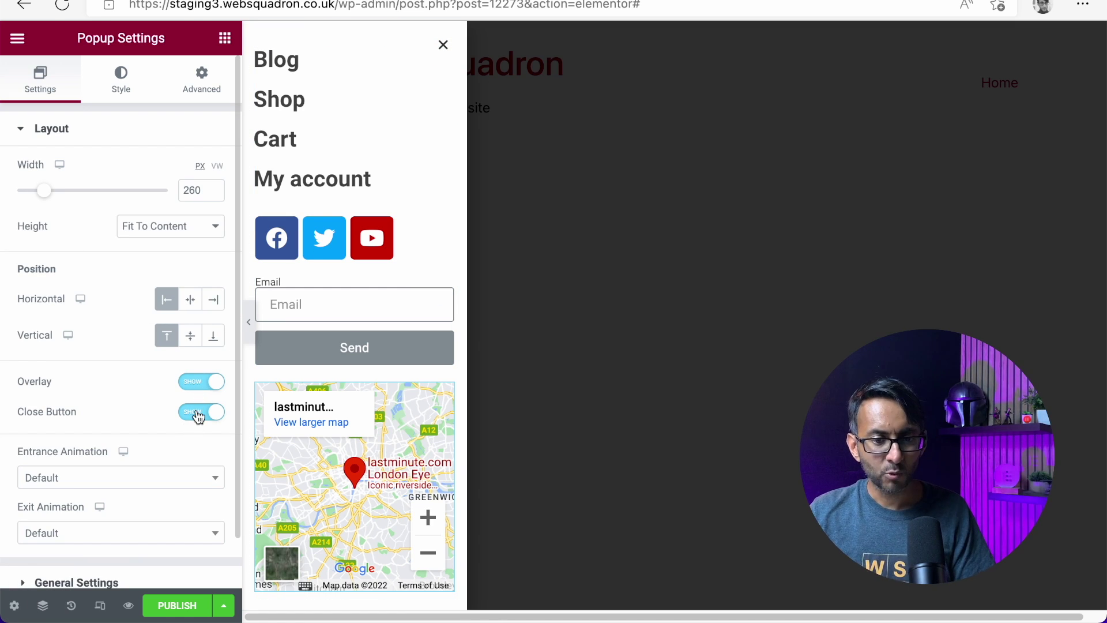
{"action": "left_click", "coordinate": [197, 414]}
{"action": "left_click", "coordinate": [197, 415]}
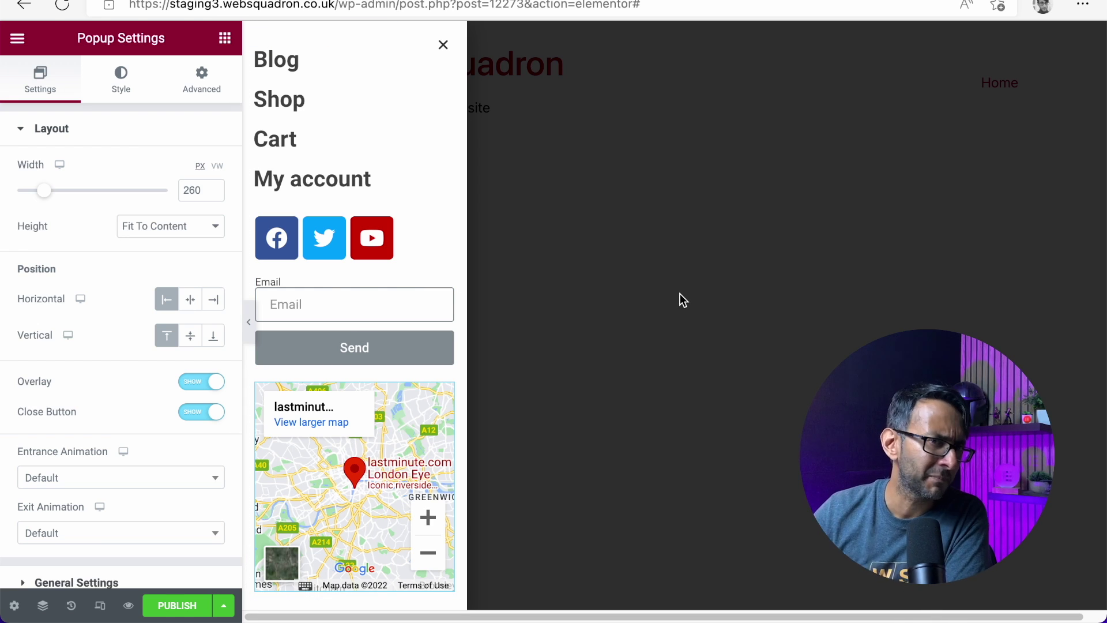
Set the entrance animation to Fade In Left and the exit animation to Fade Out Left
{"action": "scroll", "coordinate": [153, 444], "scroll_direction": "down", "scroll_amount": 1}
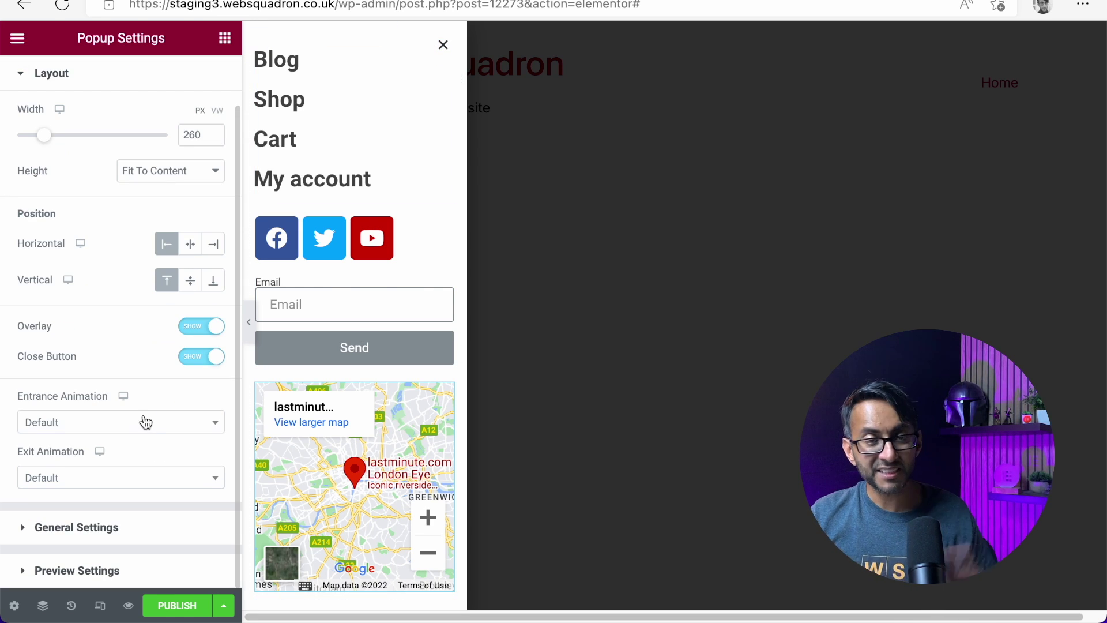
{"action": "left_click", "coordinate": [144, 423]}
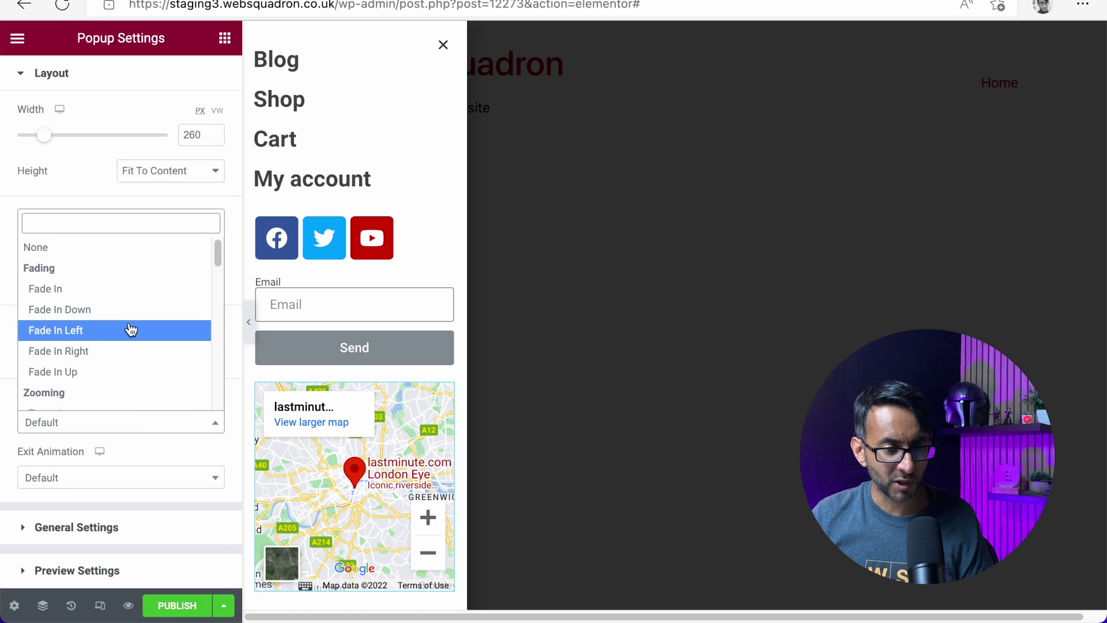
{"action": "left_click", "coordinate": [122, 339]}
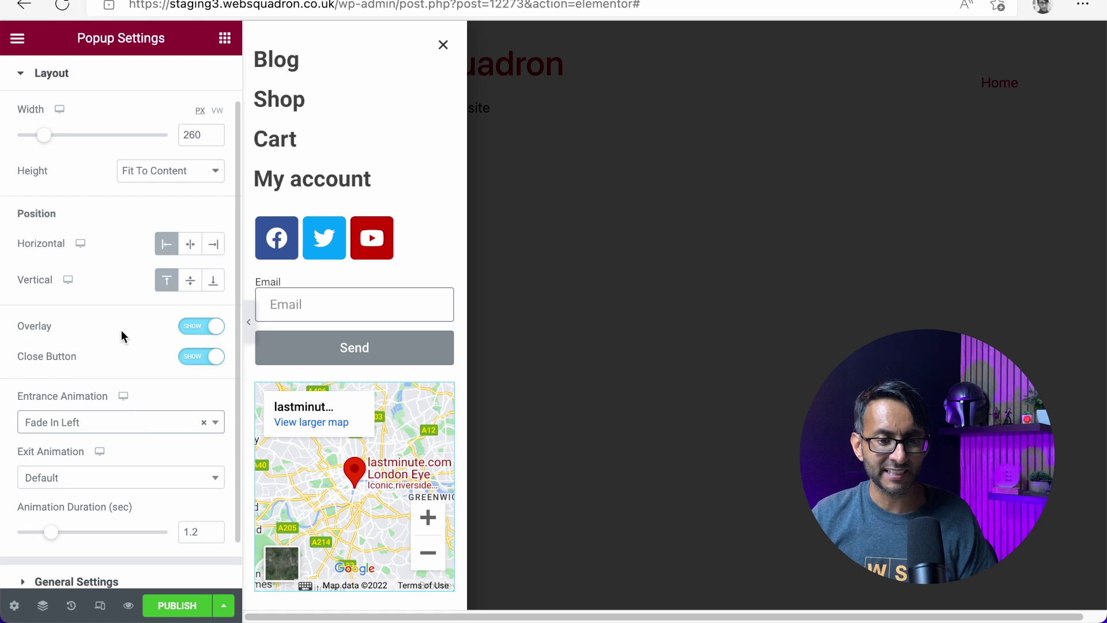
{"action": "left_click", "coordinate": [107, 478]}
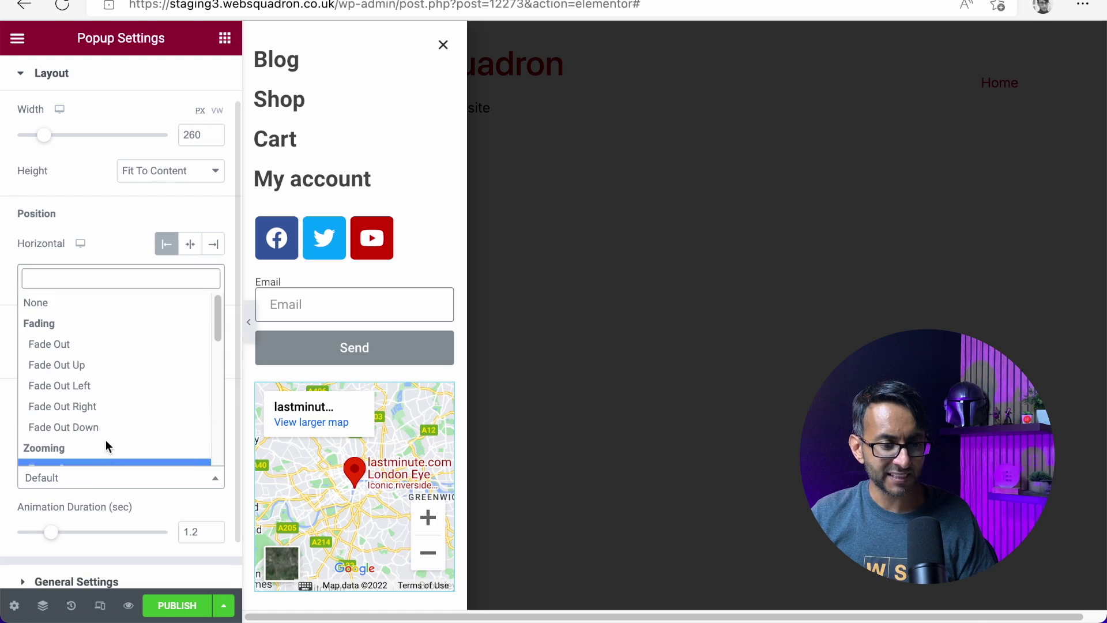
{"action": "left_click", "coordinate": [111, 383]}
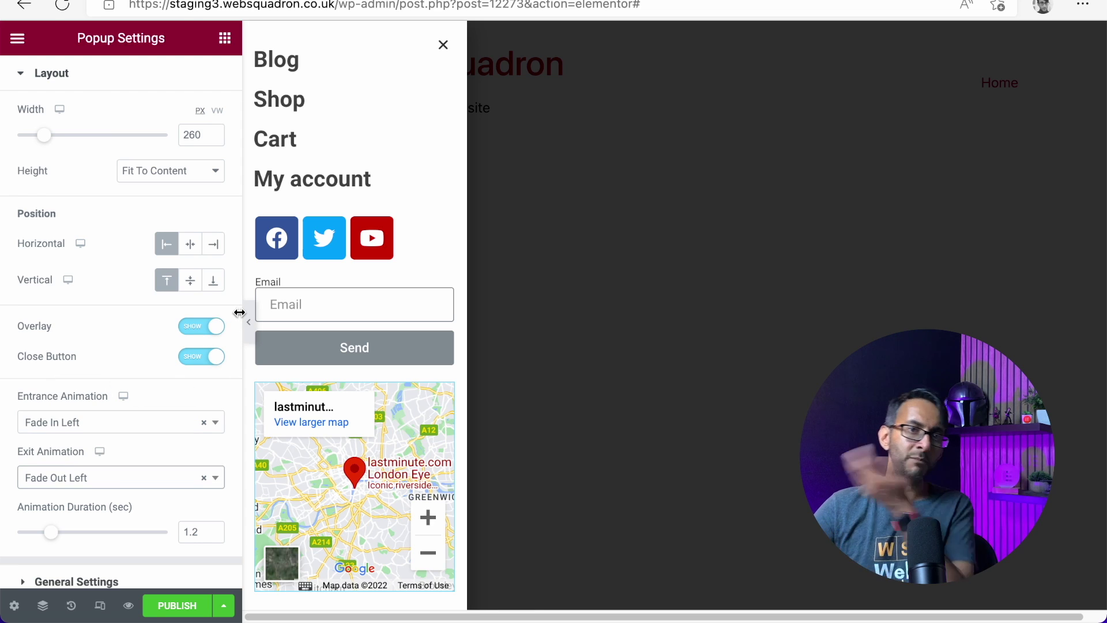
{"action": "scroll", "coordinate": [119, 109], "scroll_direction": "up", "scroll_amount": 2}
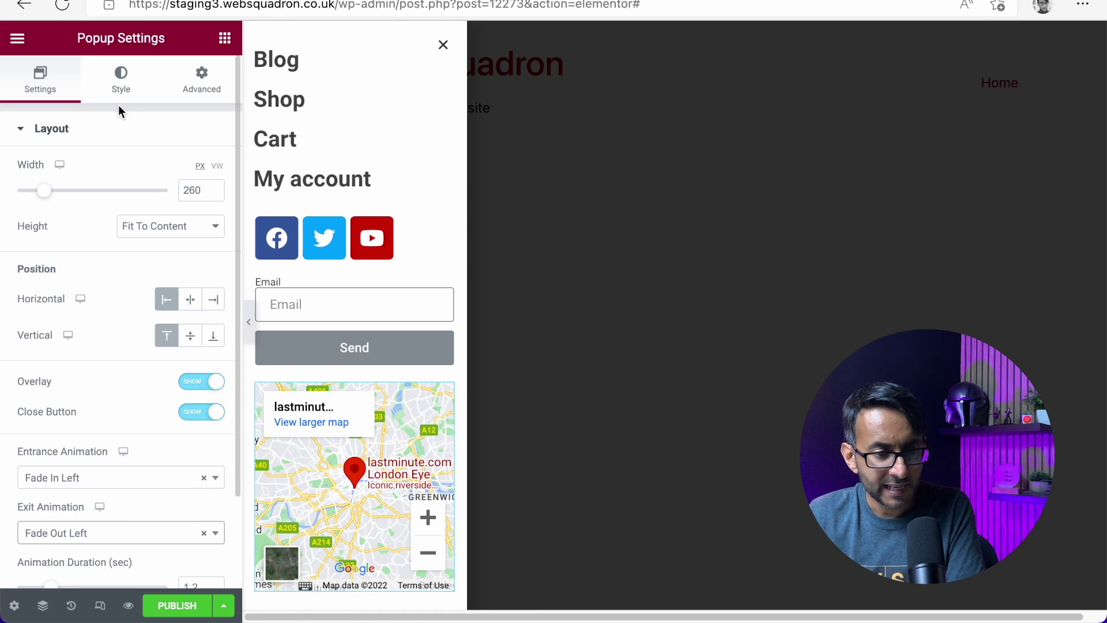
{"action": "left_click", "coordinate": [119, 105]}
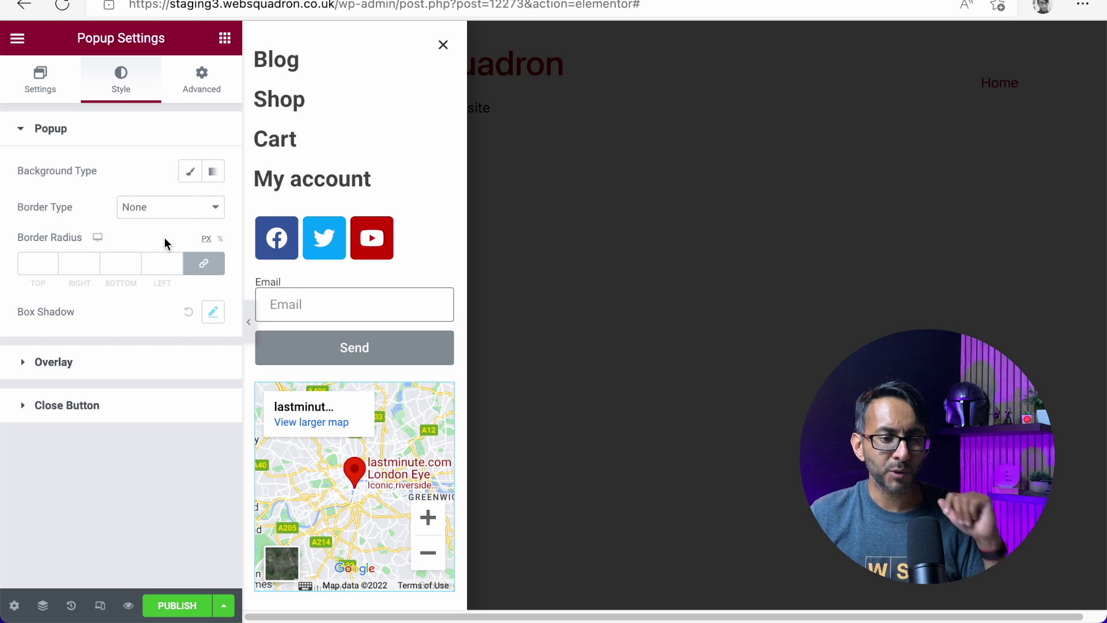
Make the overlay's black colour slightly more transparent
{"action": "left_click", "coordinate": [118, 363]}
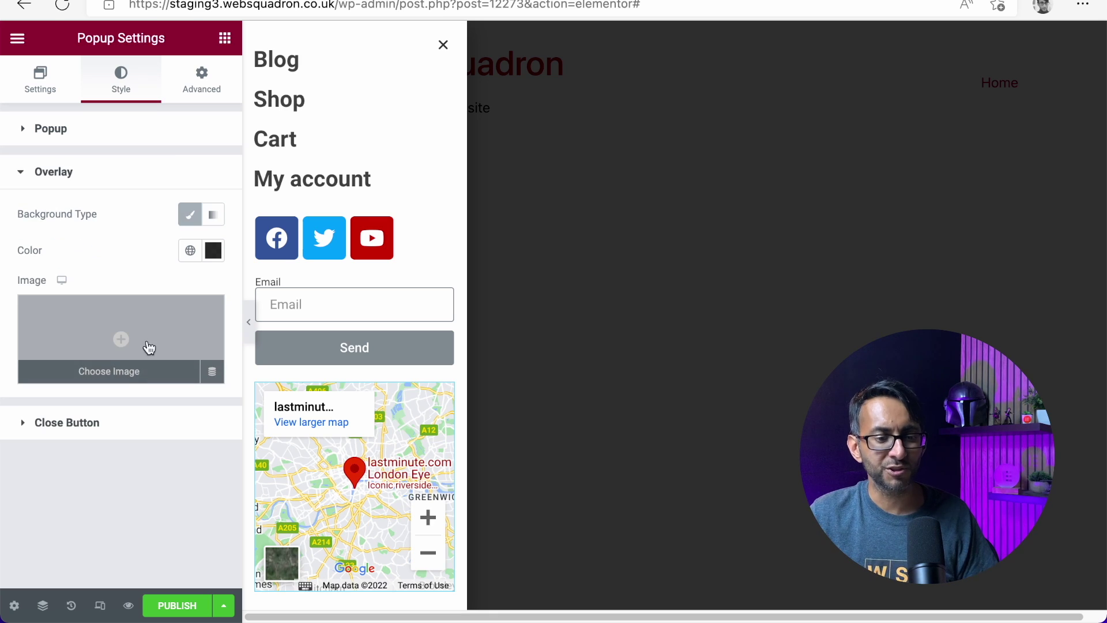
{"action": "left_click", "coordinate": [214, 250]}
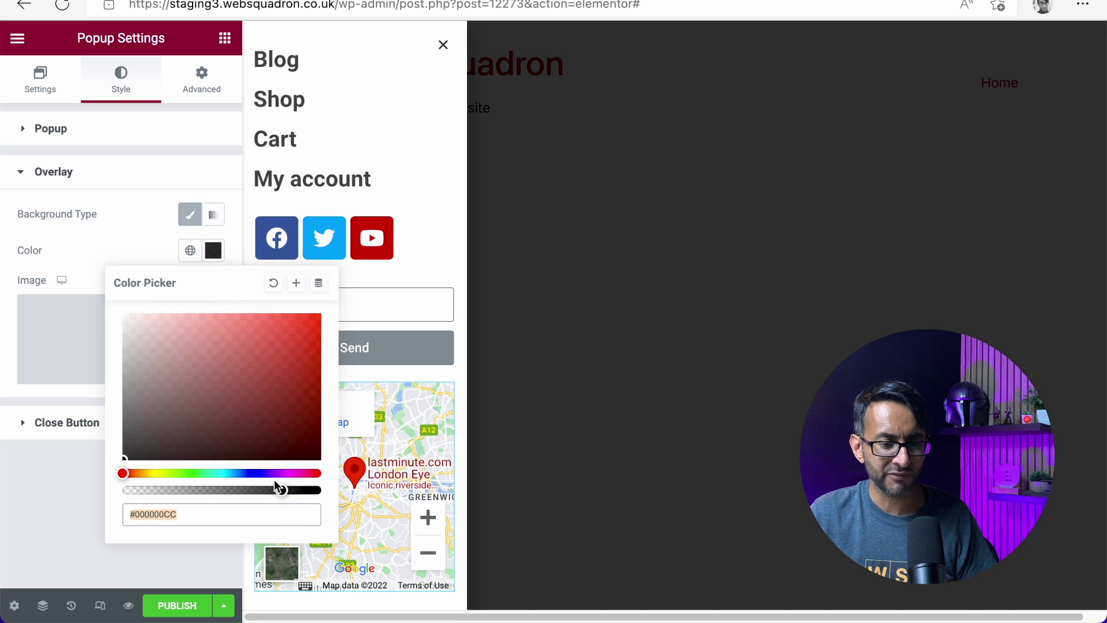
{"action": "mouse_move", "coordinate": [287, 489]}
{"action": "left_mouse_down"}
{"action": "mouse_move", "coordinate": [314, 489]}
{"action": "mouse_move", "coordinate": [270, 490]}
{"action": "left_mouse_up"}
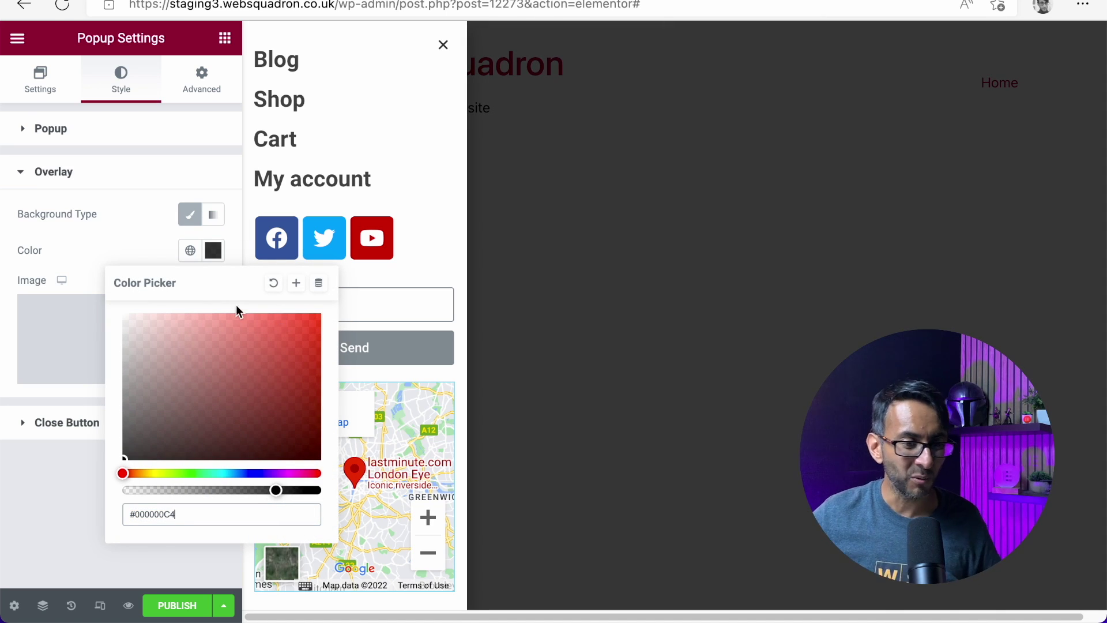
{"action": "left_click", "coordinate": [134, 231]}
Set the overlay background to the pink gaming-room image, positioned Center Center
{"action": "left_click", "coordinate": [104, 341]}
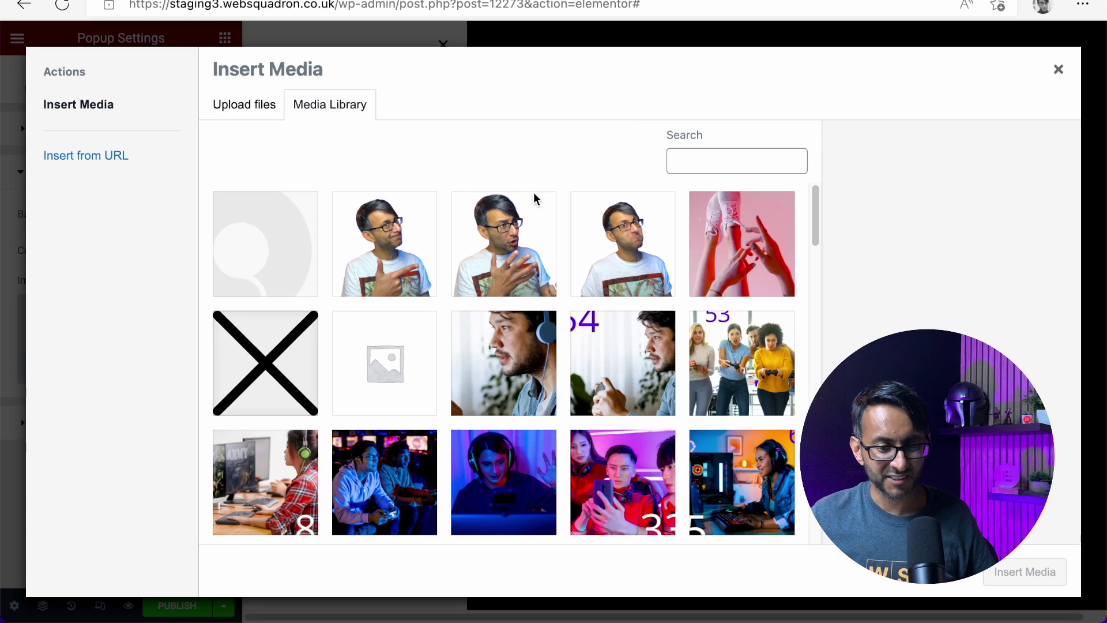
{"action": "left_click", "coordinate": [504, 482]}
{"action": "left_click", "coordinate": [1025, 574]}
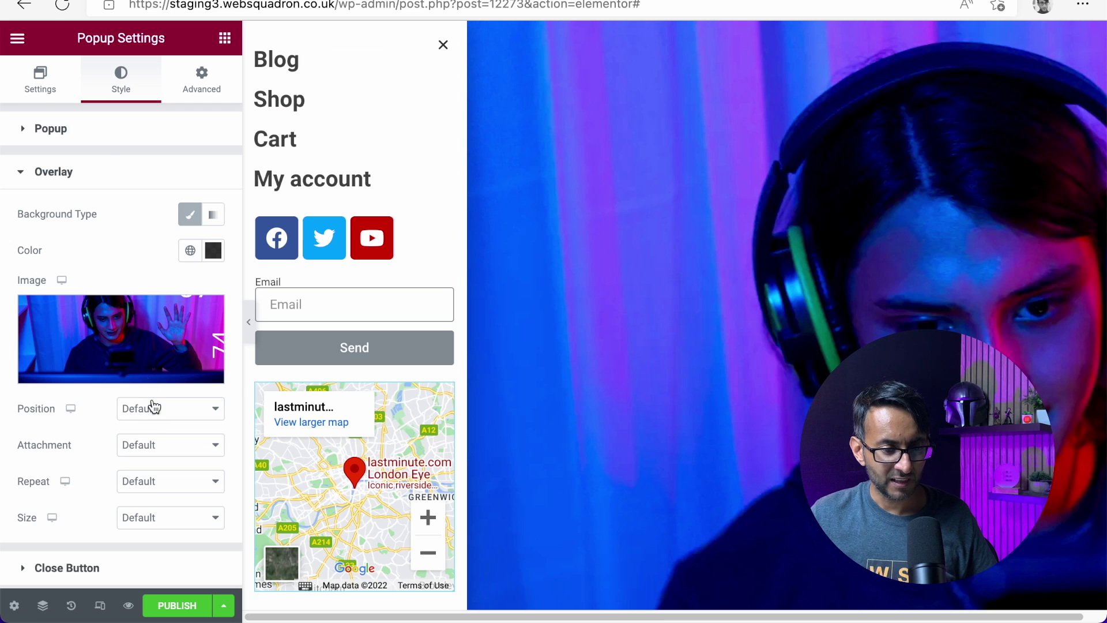
{"action": "left_click", "coordinate": [115, 340]}
{"action": "scroll", "coordinate": [456, 413], "scroll_direction": "down", "scroll_amount": 4}
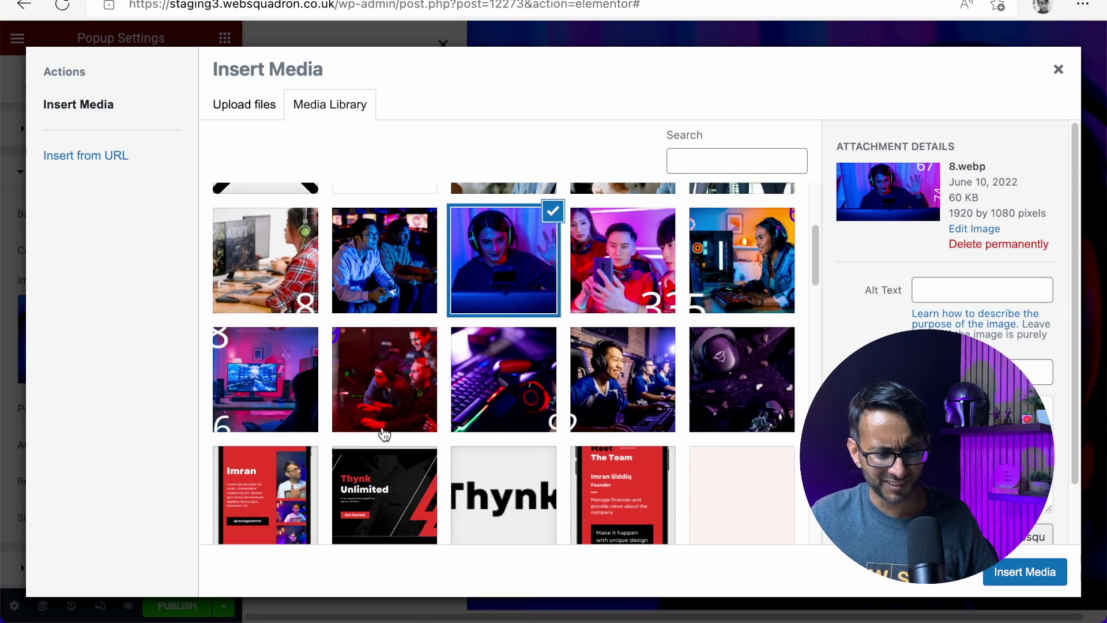
{"action": "left_click", "coordinate": [314, 400]}
{"action": "left_click", "coordinate": [994, 571]}
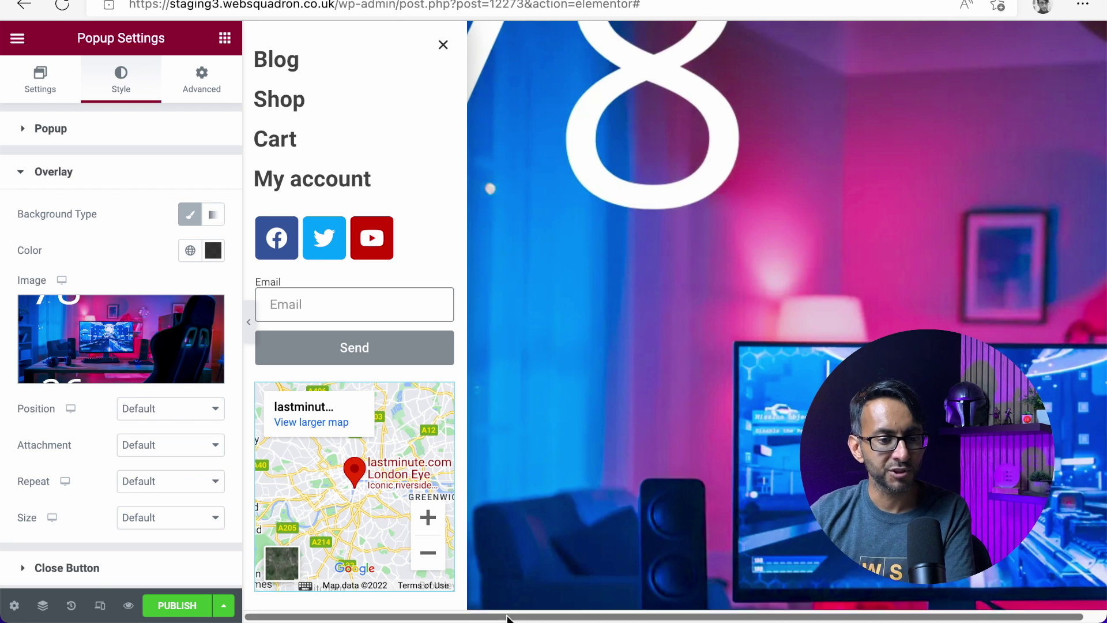
{"action": "left_click", "coordinate": [185, 416]}
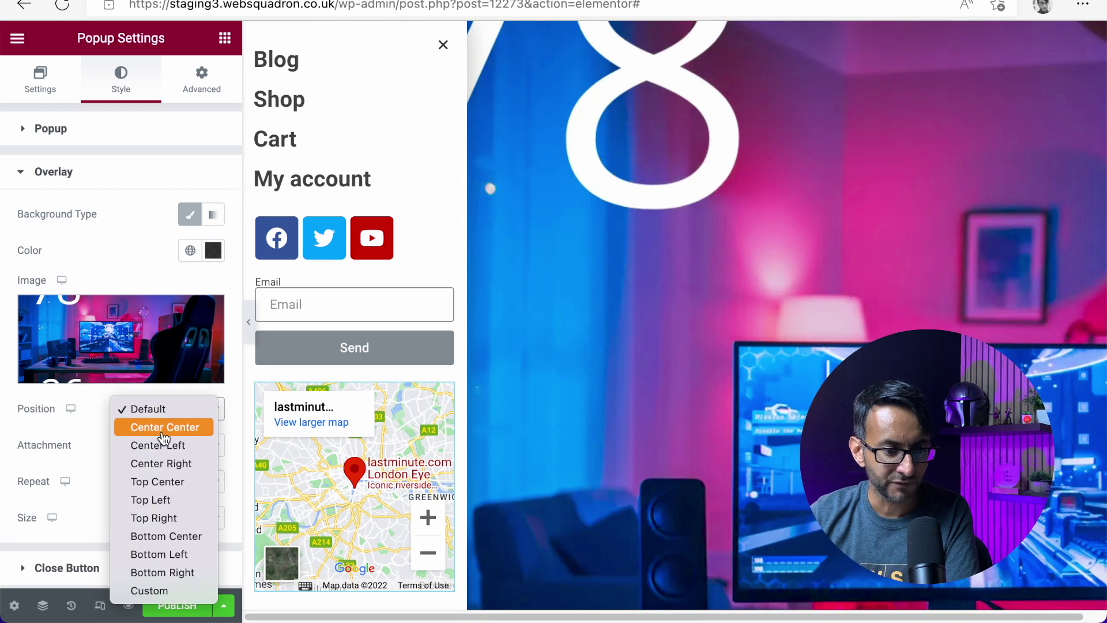
{"action": "key", "text": "Escape"}
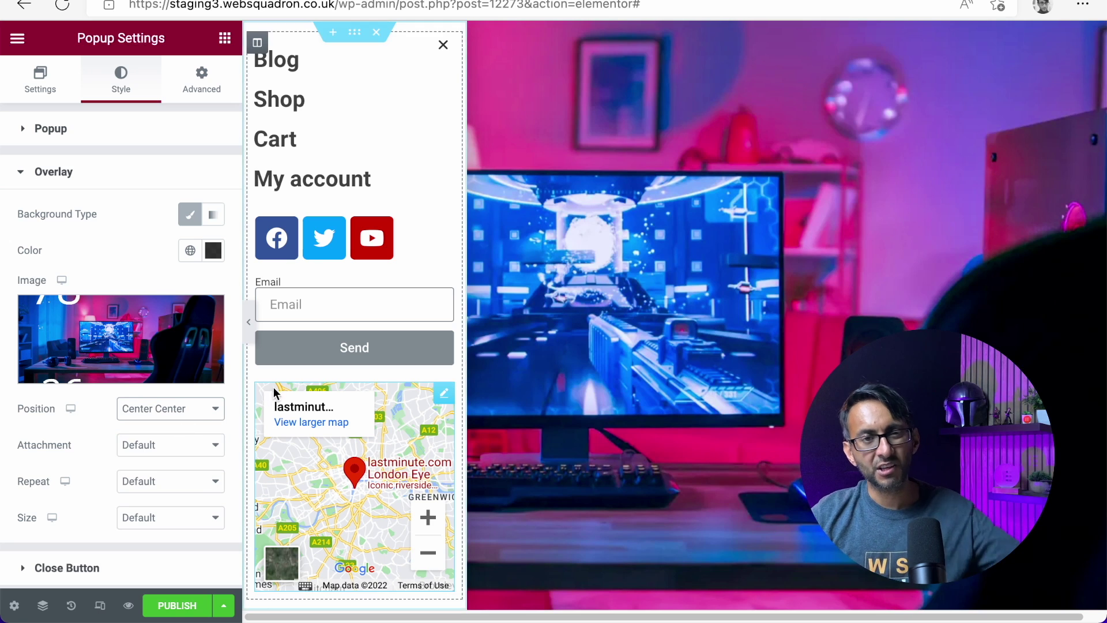
Enlarge the close X to size 23 and set its vertical position to 2.3
{"action": "left_click", "coordinate": [121, 566]}
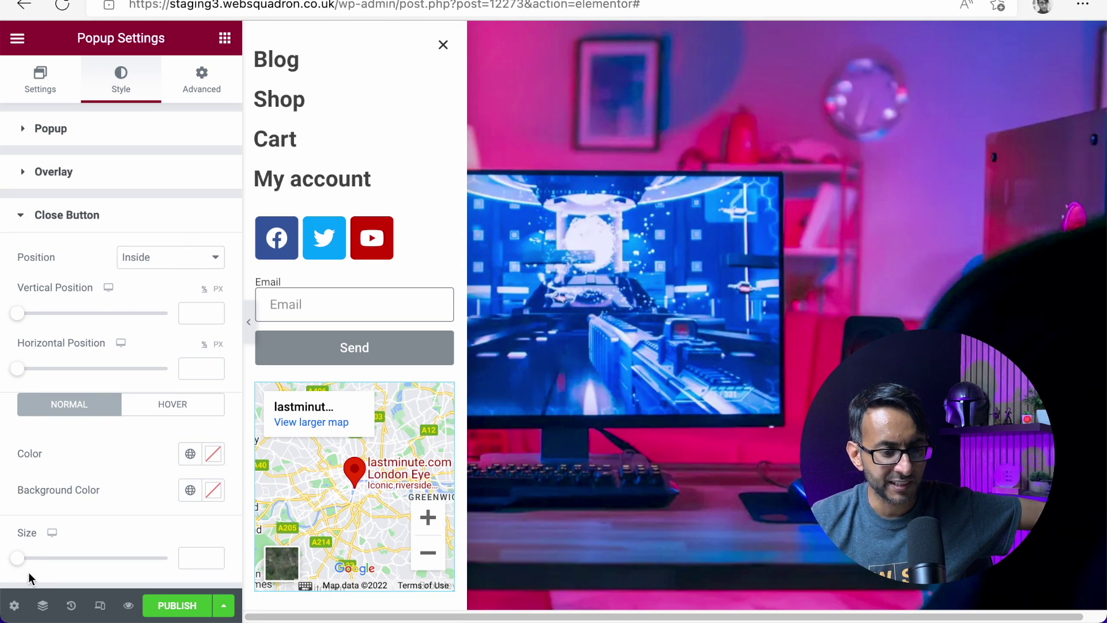
{"action": "left_click_drag", "start_coordinate": [20, 562], "coordinate": [51, 563]}
{"action": "left_click_drag", "start_coordinate": [18, 317], "coordinate": [21, 317]}
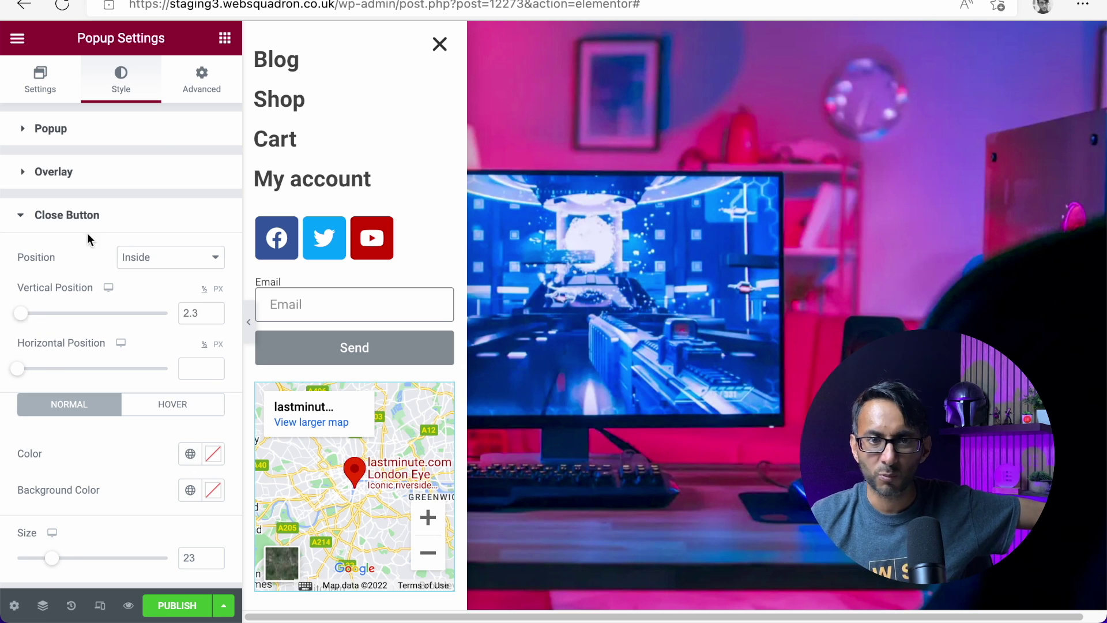
{"action": "left_click", "coordinate": [201, 75]}
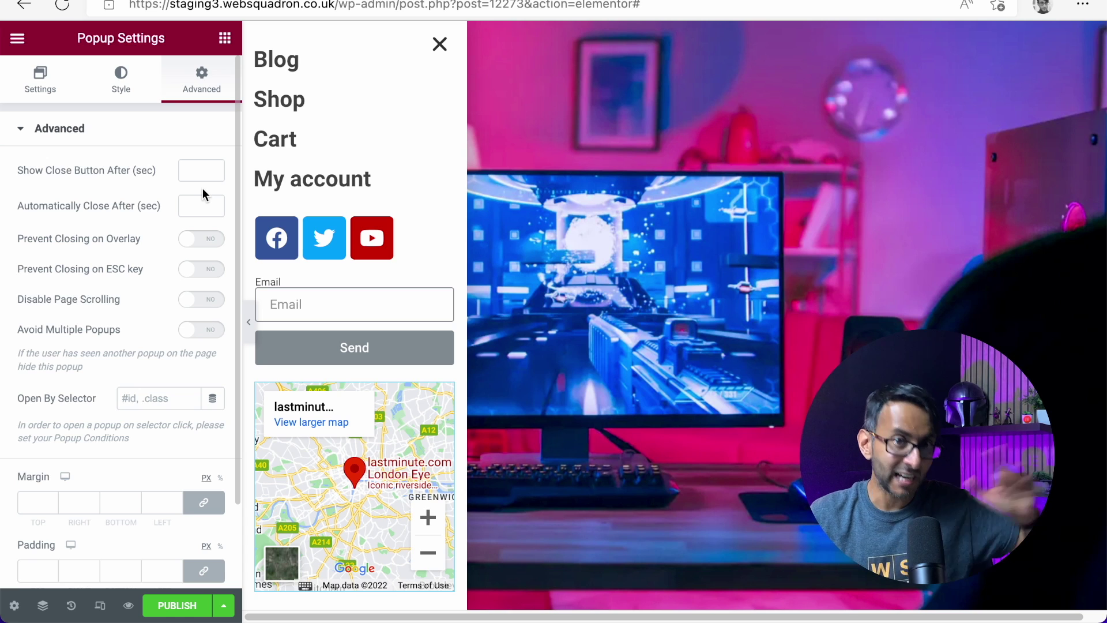
Turn on Prevent Closing on Overlay, Prevent Closing on ESC, Disable Page Scrolling and Avoid Multiple Popups
{"action": "left_click", "coordinate": [206, 244]}
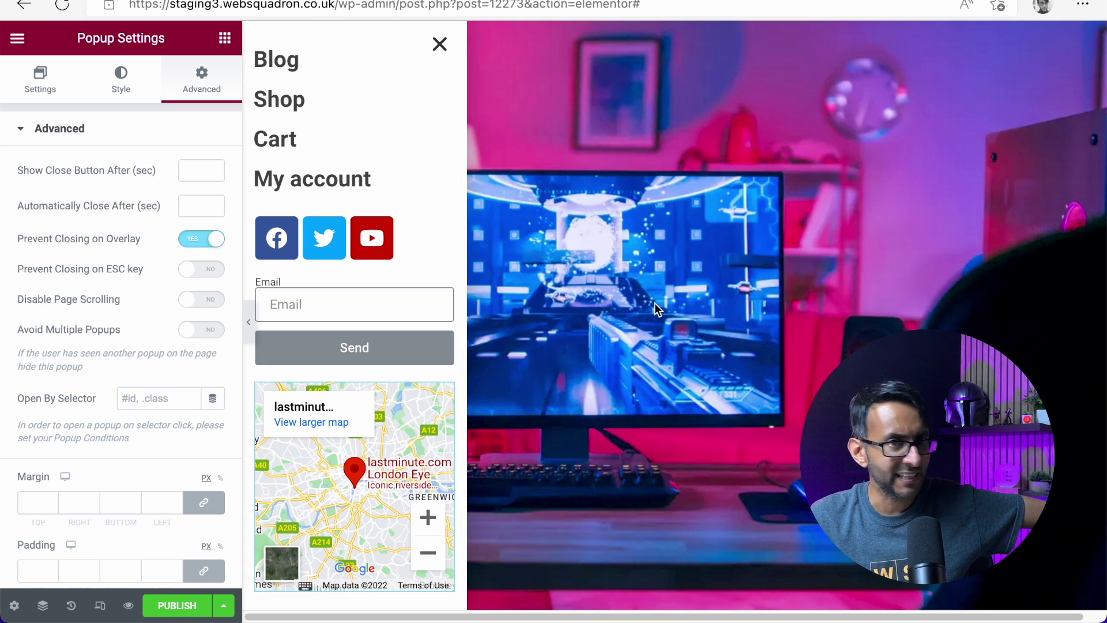
{"action": "left_click", "coordinate": [206, 270]}
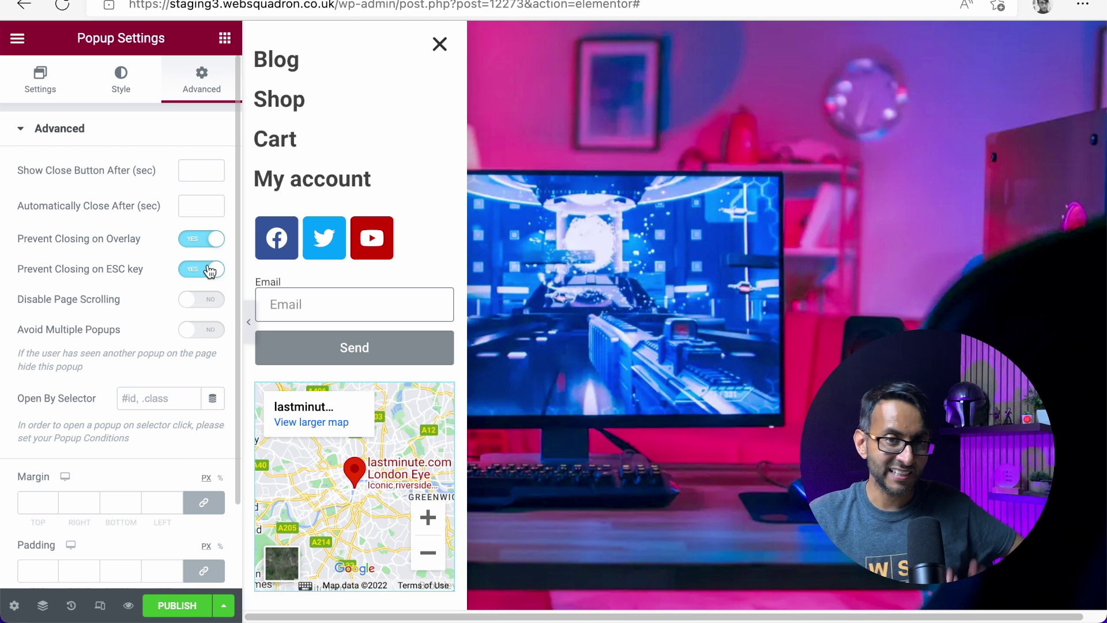
{"action": "left_click", "coordinate": [212, 301]}
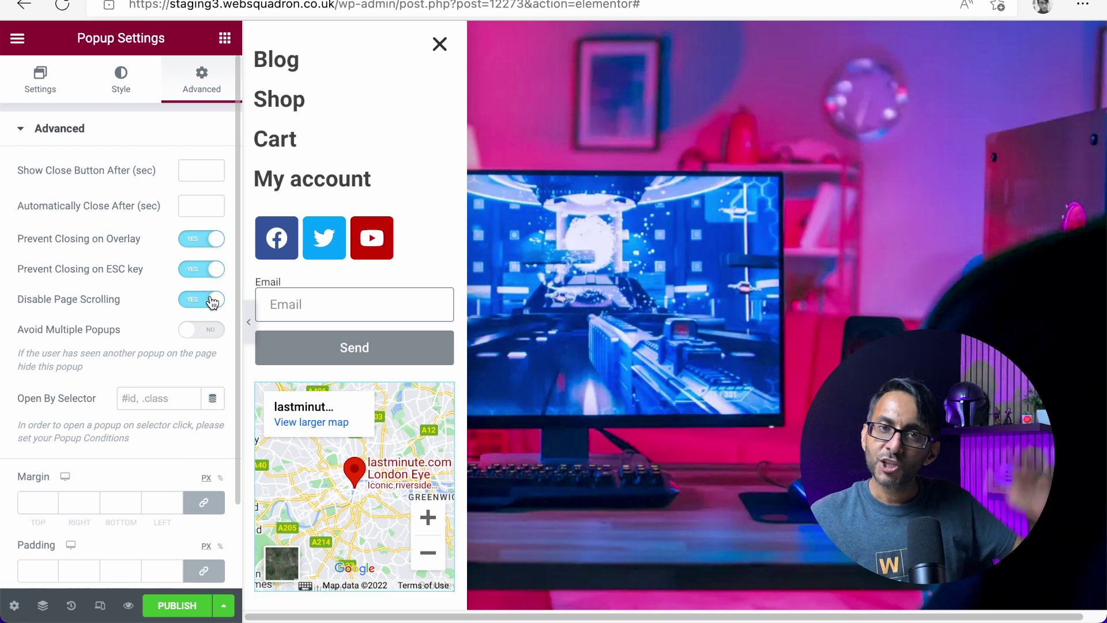
{"action": "left_click", "coordinate": [212, 337]}
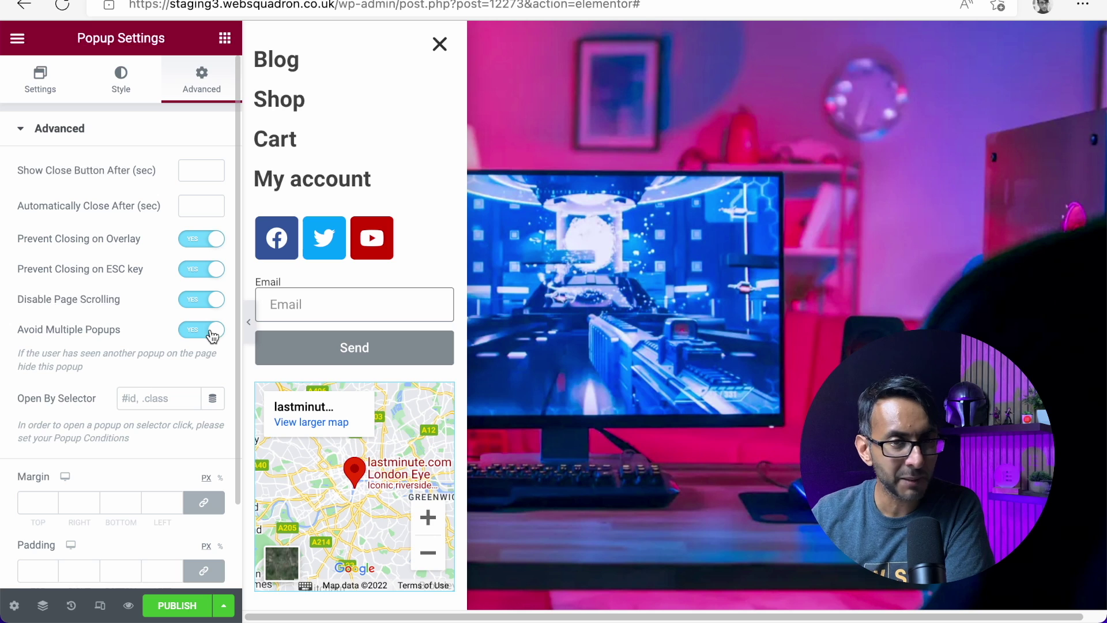
{"action": "scroll", "coordinate": [109, 438], "scroll_direction": "down", "scroll_amount": 2}
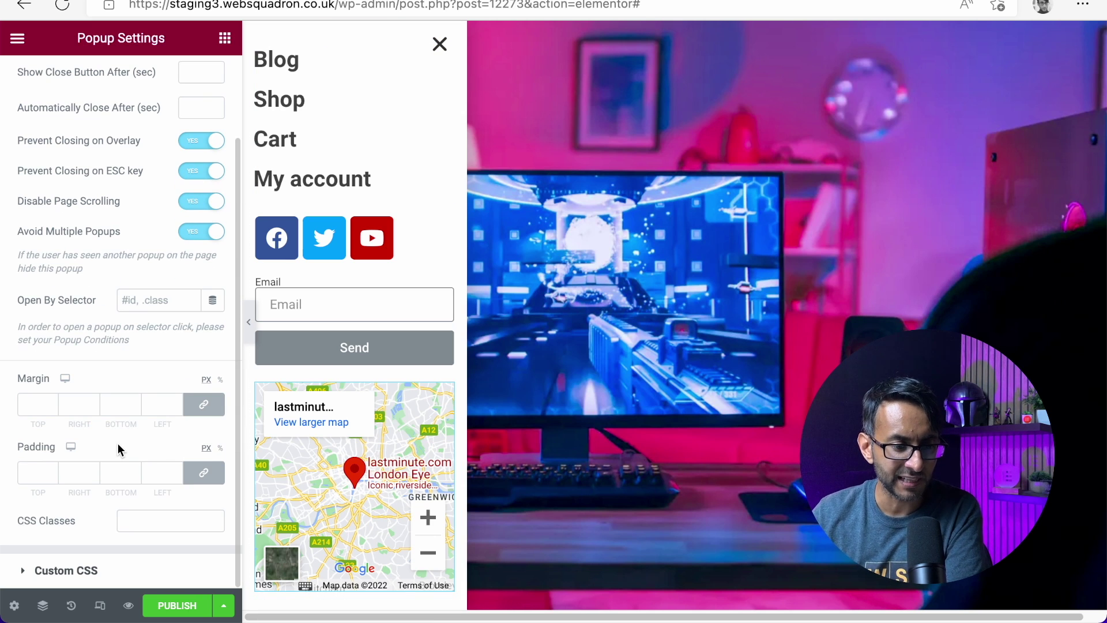
{"action": "left_click", "coordinate": [178, 605]}
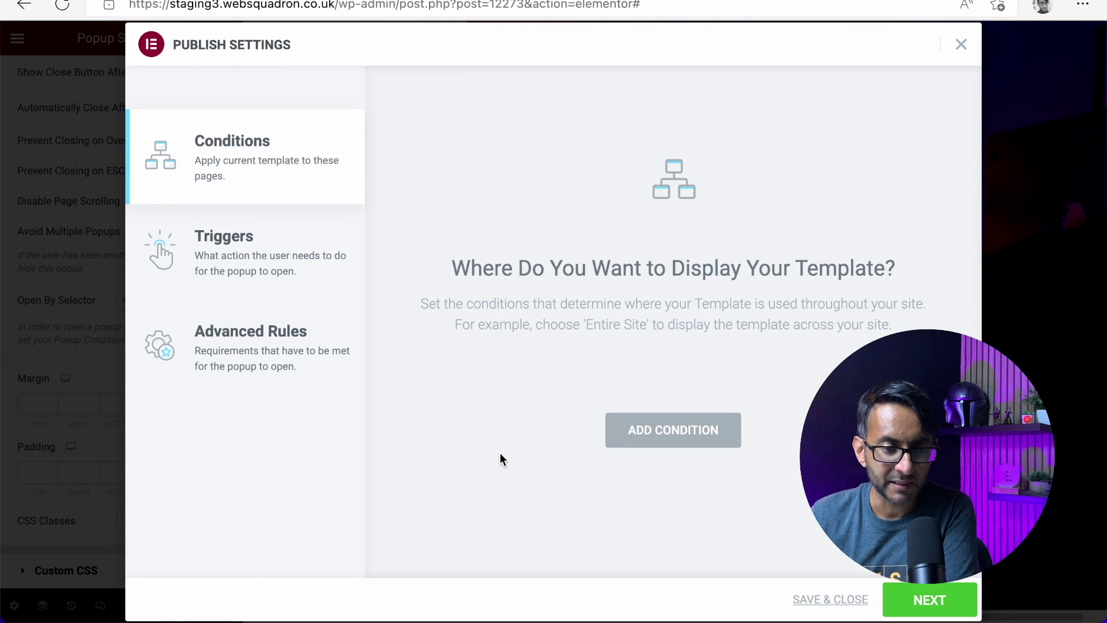
Publish PopOff with no display conditions after reviewing Triggers and Advanced Rules, using Save & Close
{"action": "left_click", "coordinate": [251, 251]}
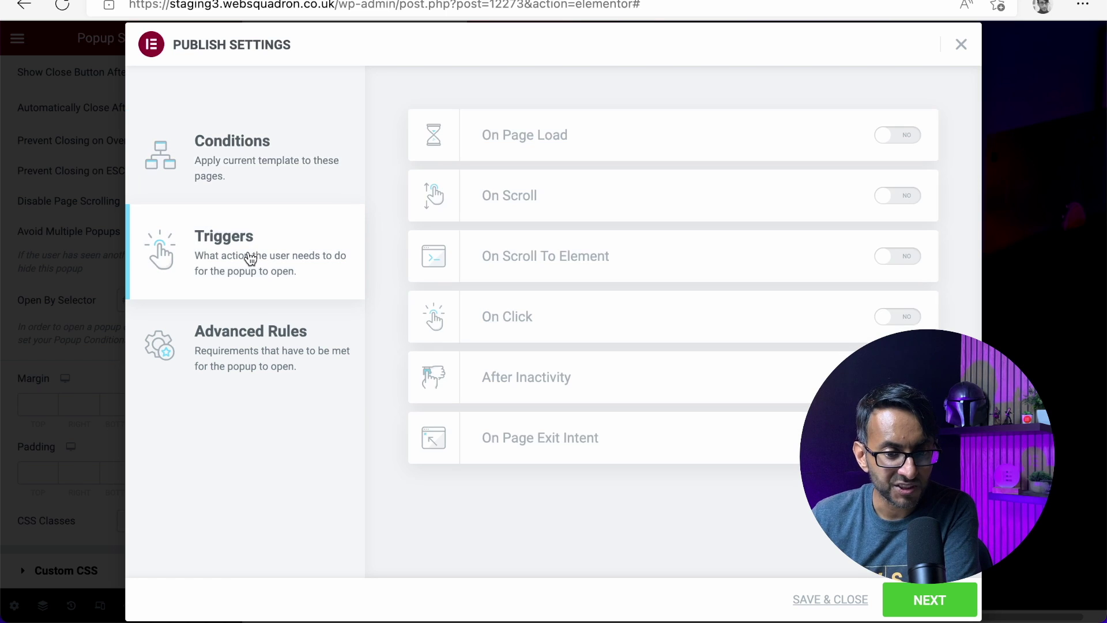
{"action": "left_click", "coordinate": [248, 319]}
{"action": "left_click", "coordinate": [275, 158]}
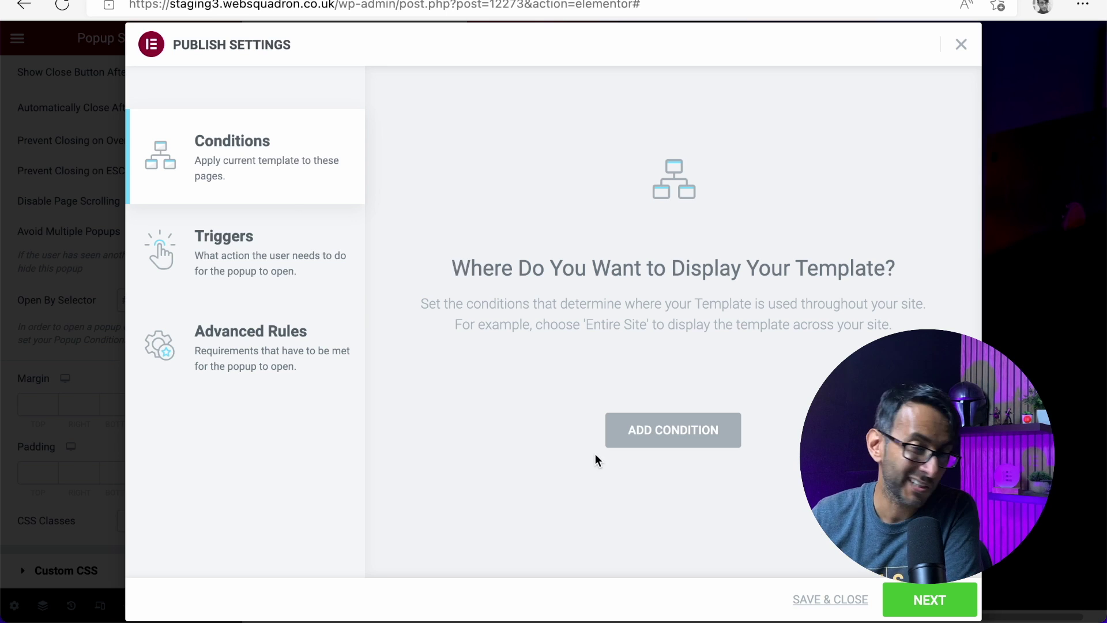
{"action": "left_click", "coordinate": [838, 600]}
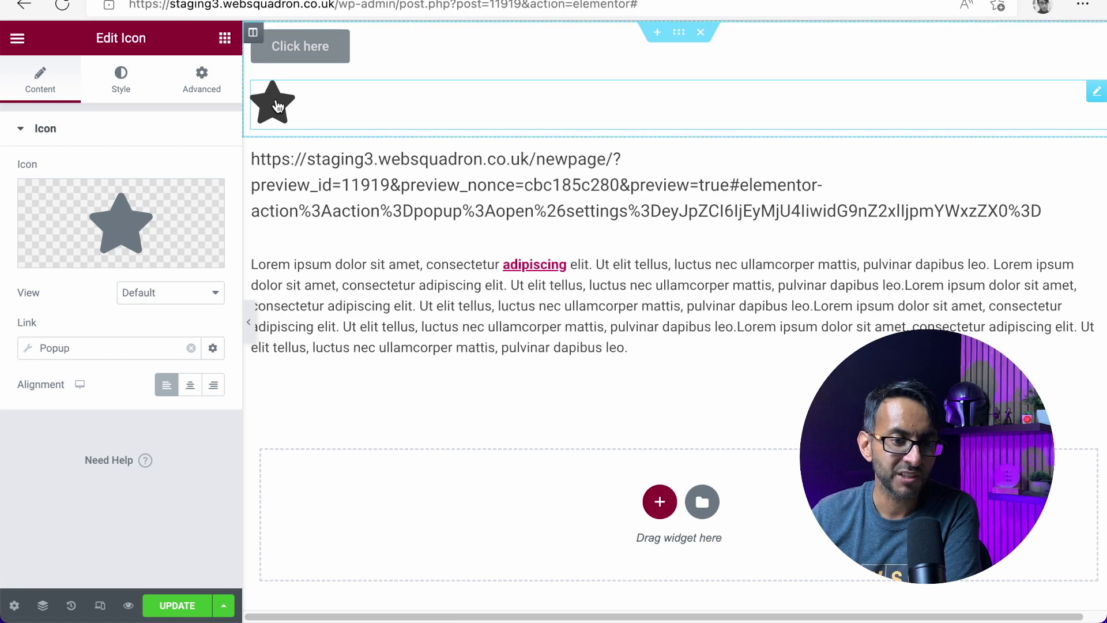
Swap the star for the Bars icon found by searching 'bars' in the Icon Library
{"action": "left_click", "coordinate": [70, 255]}
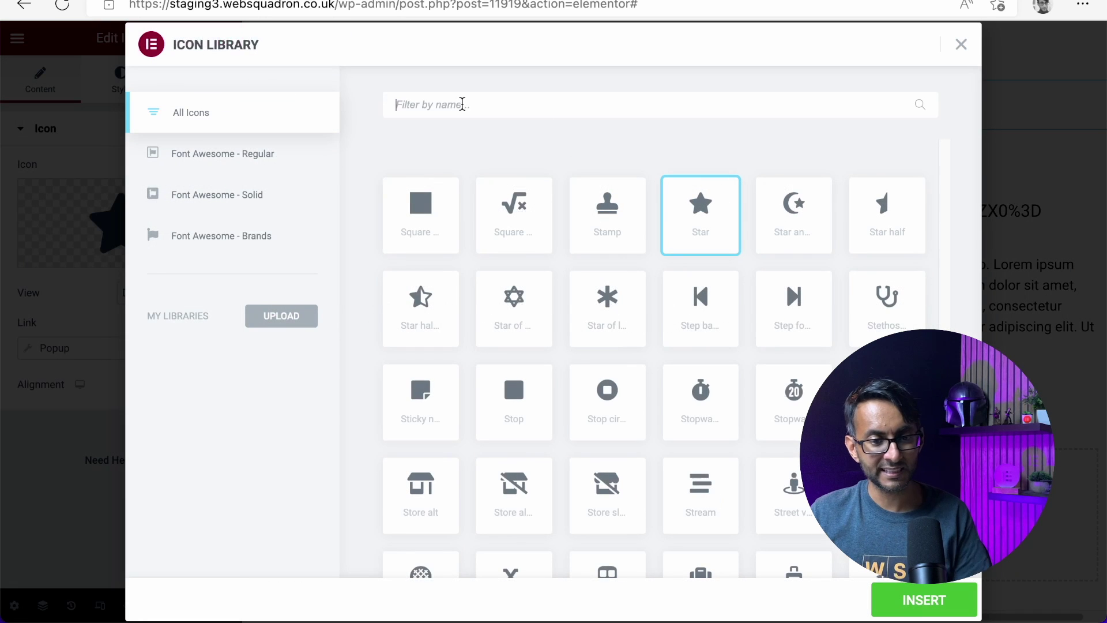
{"action": "type", "text": "bars"}
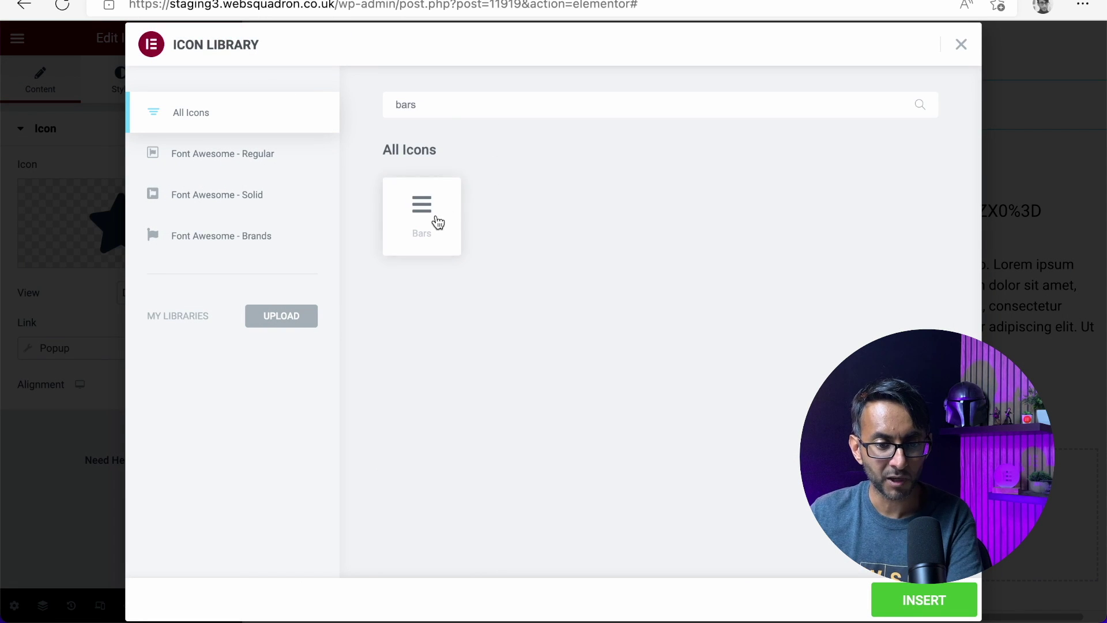
{"action": "left_click", "coordinate": [434, 219]}
{"action": "left_click", "coordinate": [875, 595]}
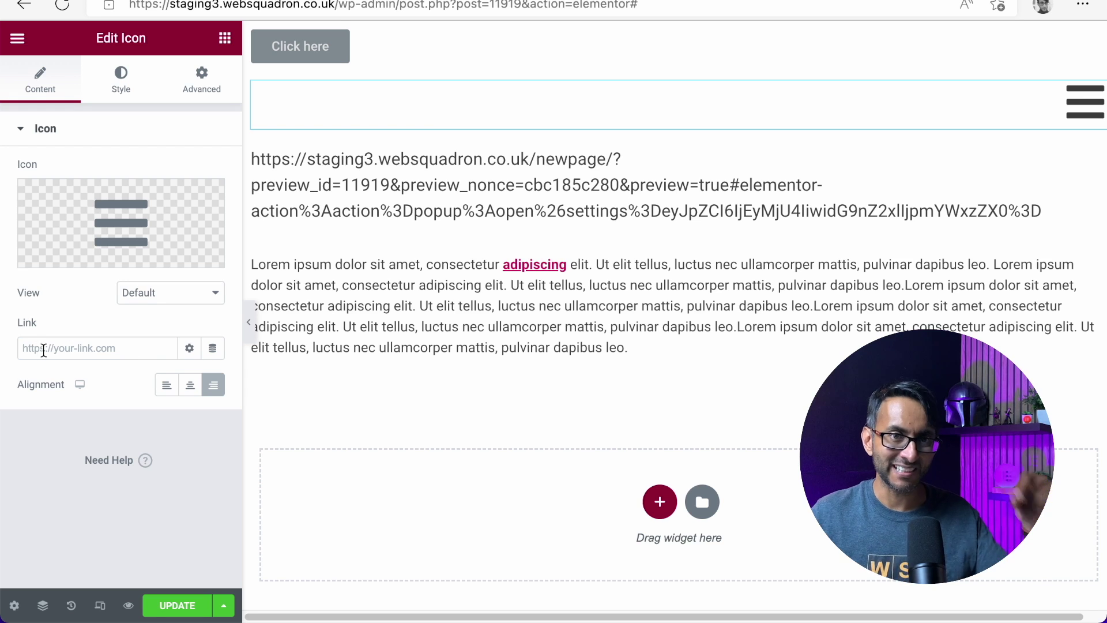
{"action": "left_click", "coordinate": [212, 350]}
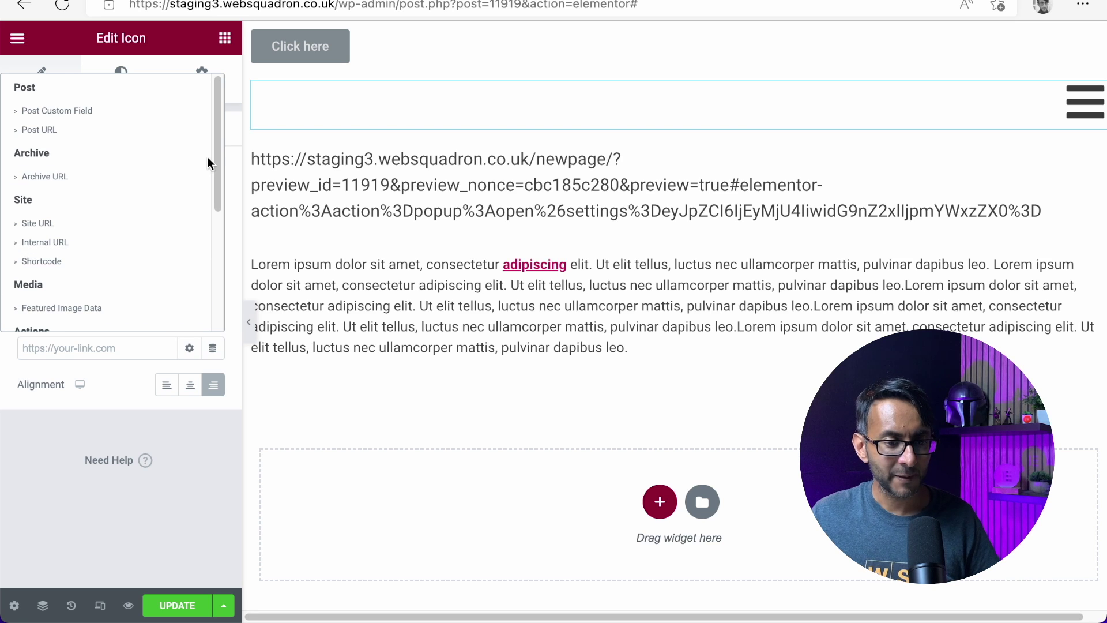
Set the icon's link to the Popup dynamic tag with Open Popup targeting PopOff (Template)
{"action": "left_click_drag", "start_coordinate": [217, 143], "coordinate": [212, 205]}
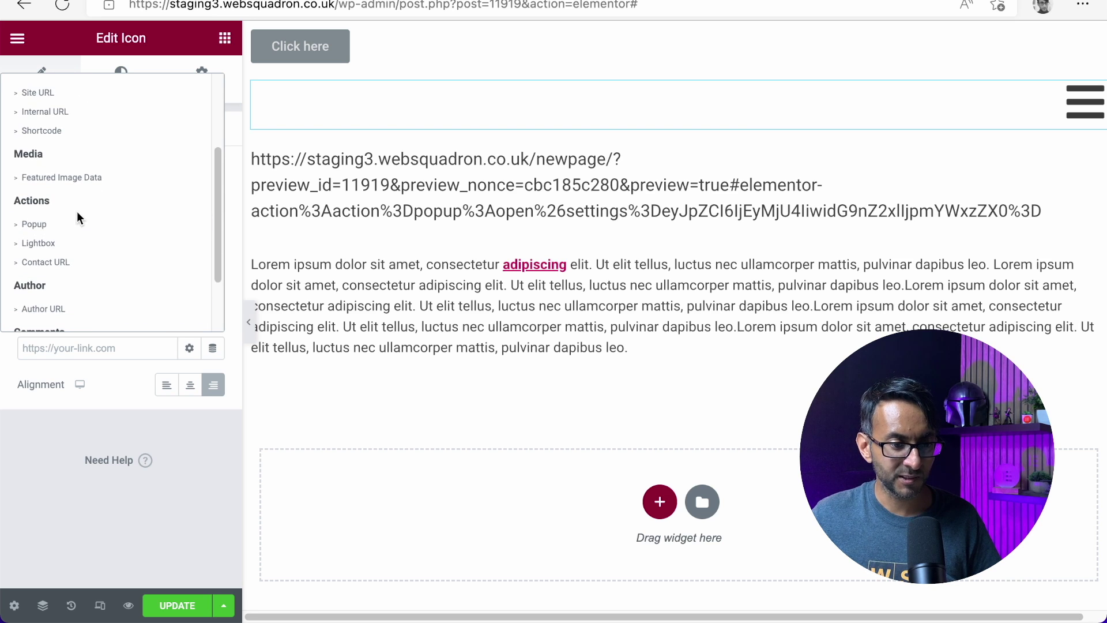
{"action": "left_click", "coordinate": [75, 224]}
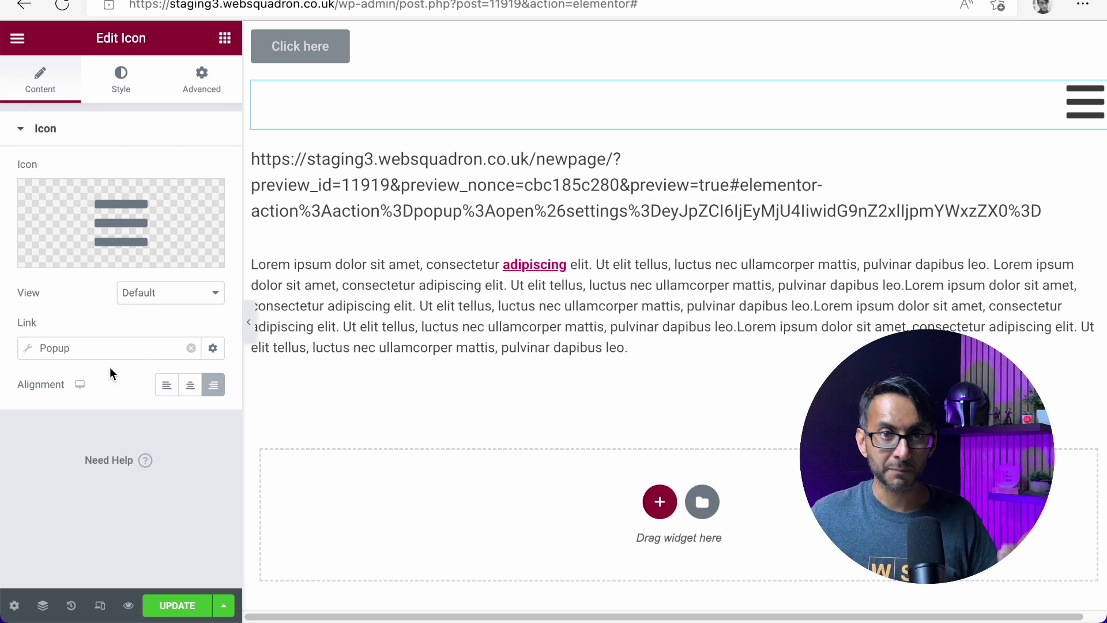
{"action": "left_click", "coordinate": [29, 349]}
{"action": "left_click", "coordinate": [96, 488]}
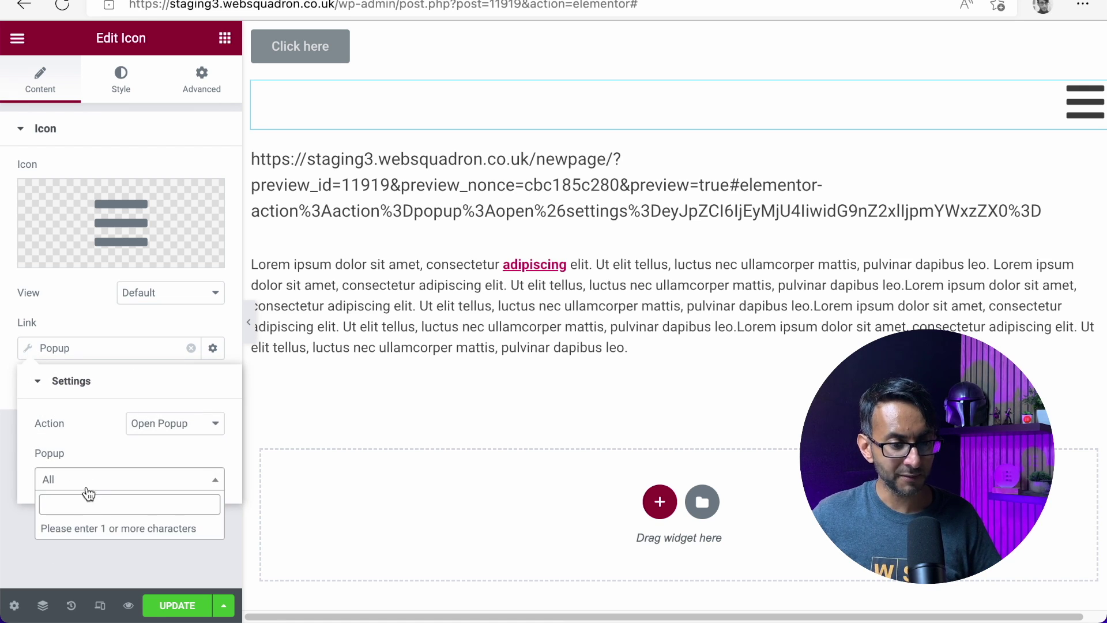
{"action": "type", "text": "popoff"}
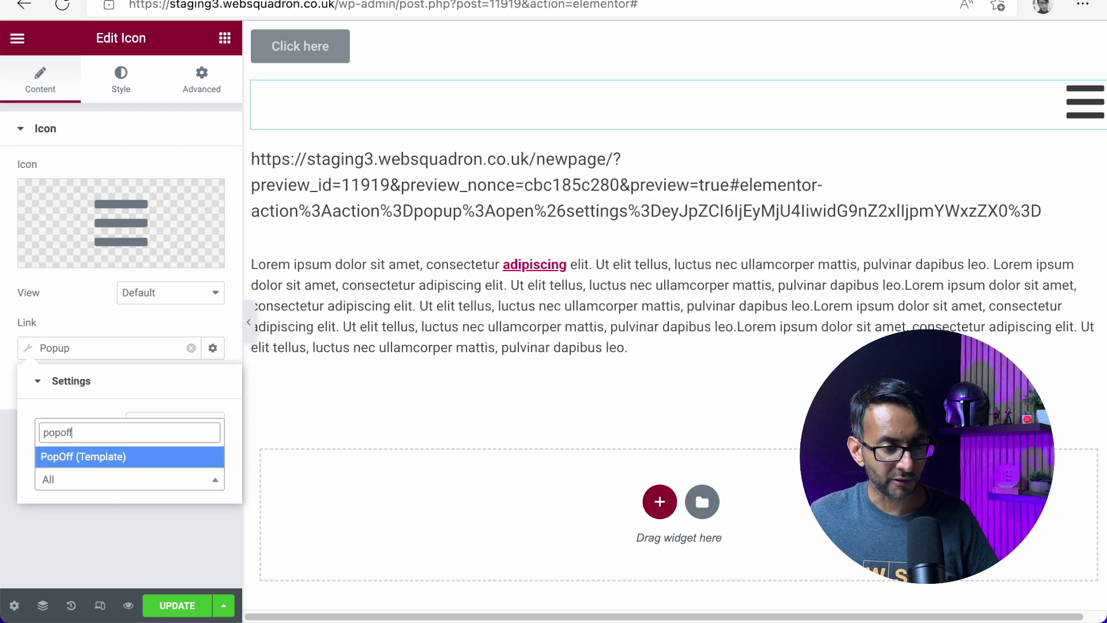
{"action": "left_click", "coordinate": [112, 458]}
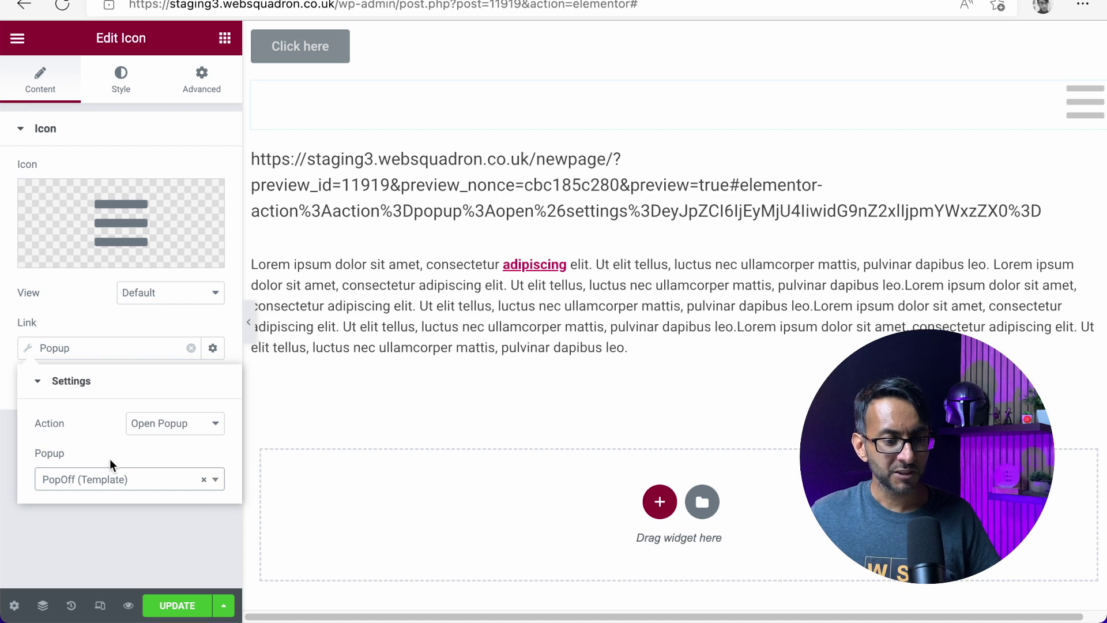
{"action": "left_click", "coordinate": [166, 540]}
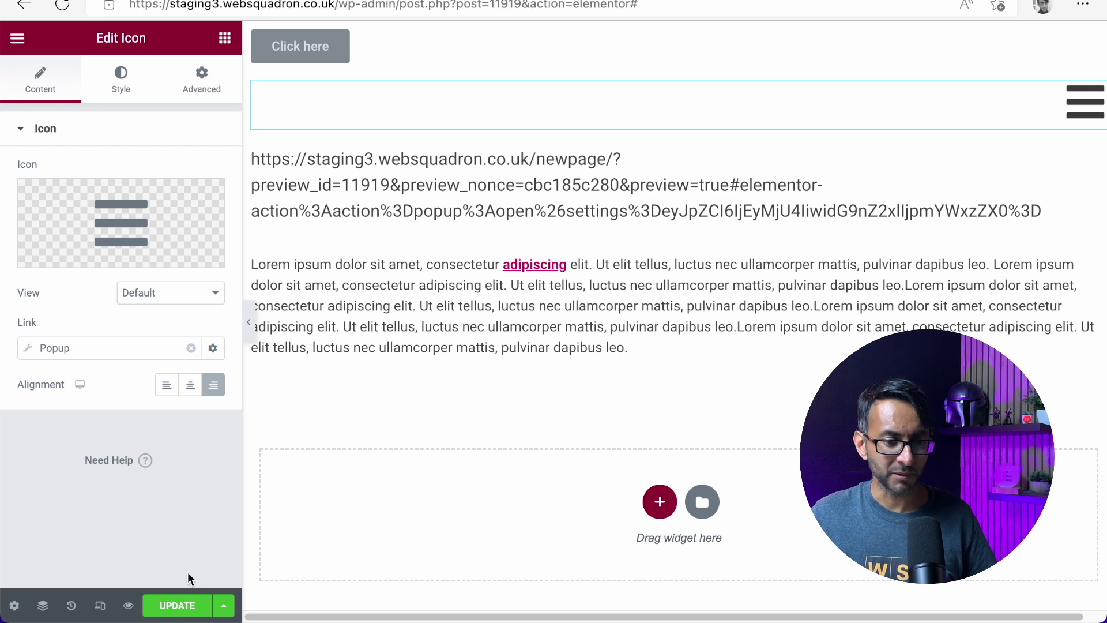
Save the page, preview it, and check that the hamburger opens and closes the PopOff menu
{"action": "left_click", "coordinate": [149, 607]}
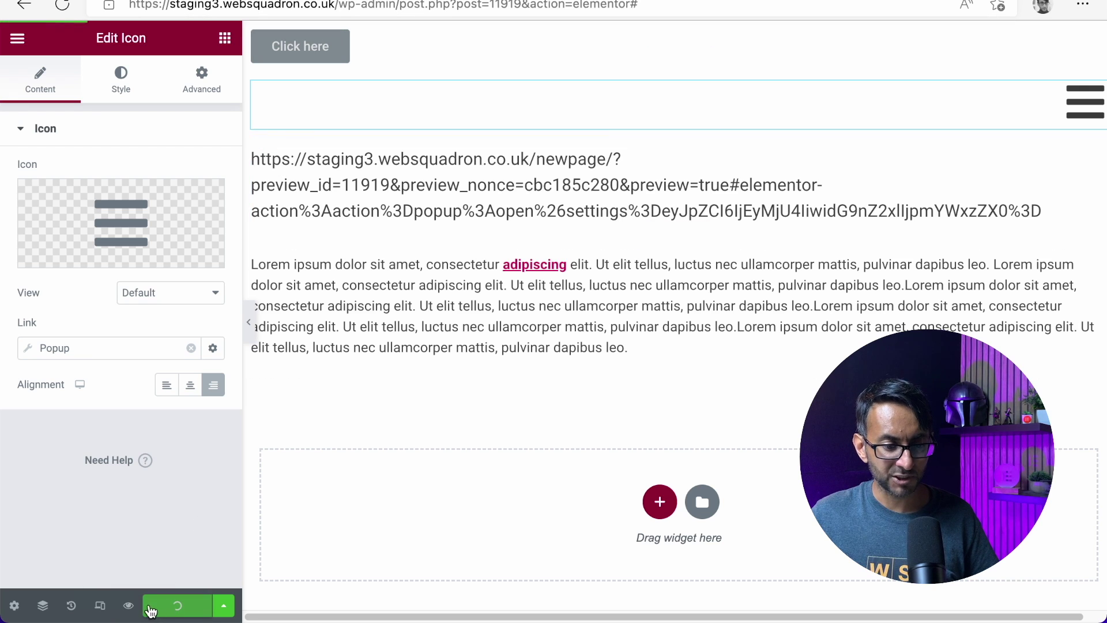
{"action": "left_click", "coordinate": [128, 606]}
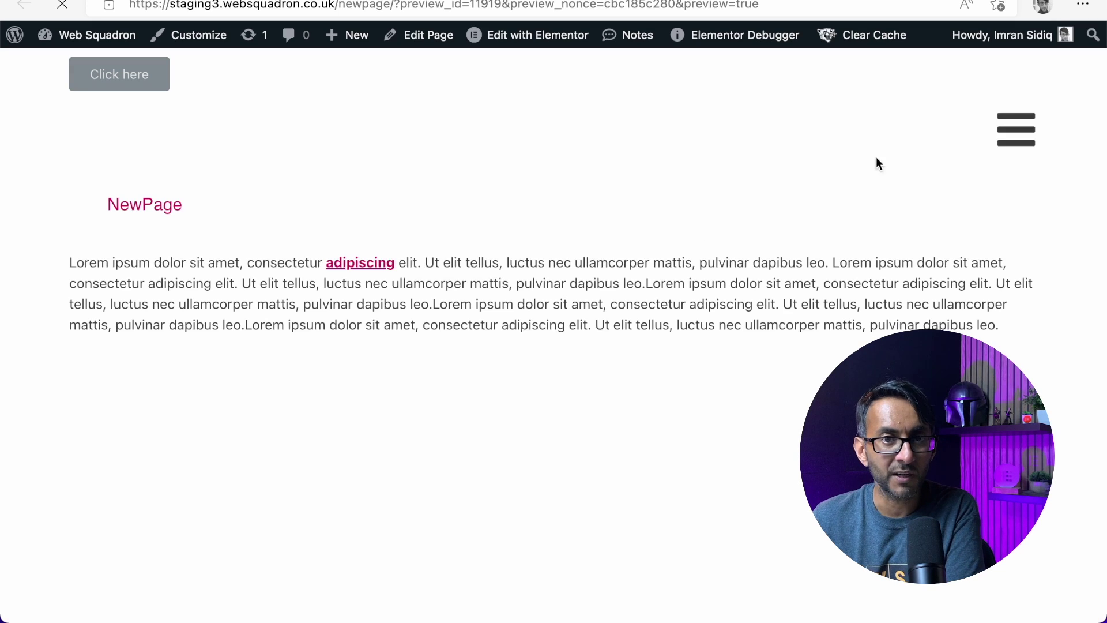
{"action": "left_click", "coordinate": [1019, 146]}
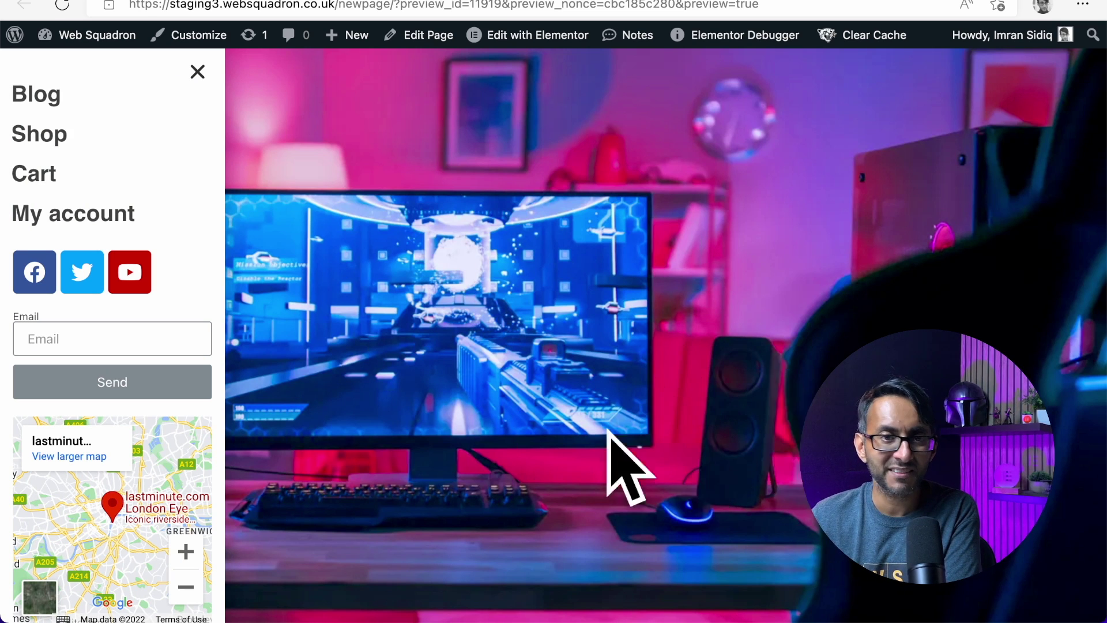
{"action": "left_click", "coordinate": [197, 75]}
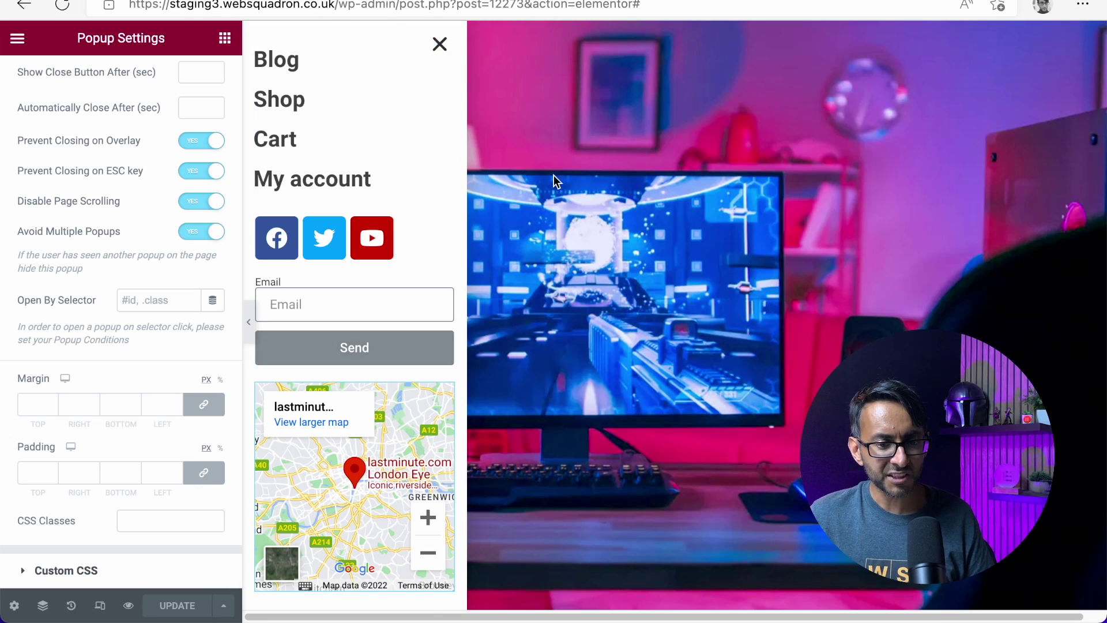
Remove the overlay background image and make the dark overlay colour more transparent (#000000B5)
{"action": "scroll", "coordinate": [64, 171], "scroll_direction": "up", "scroll_amount": 4}
{"action": "left_click", "coordinate": [121, 79]}
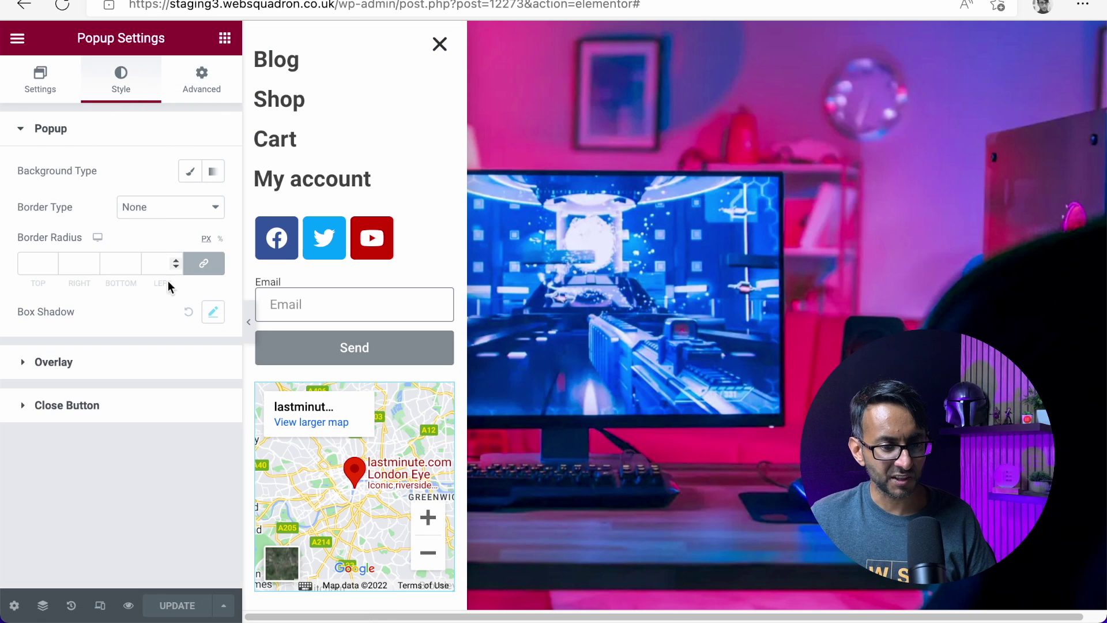
{"action": "left_click", "coordinate": [116, 362]}
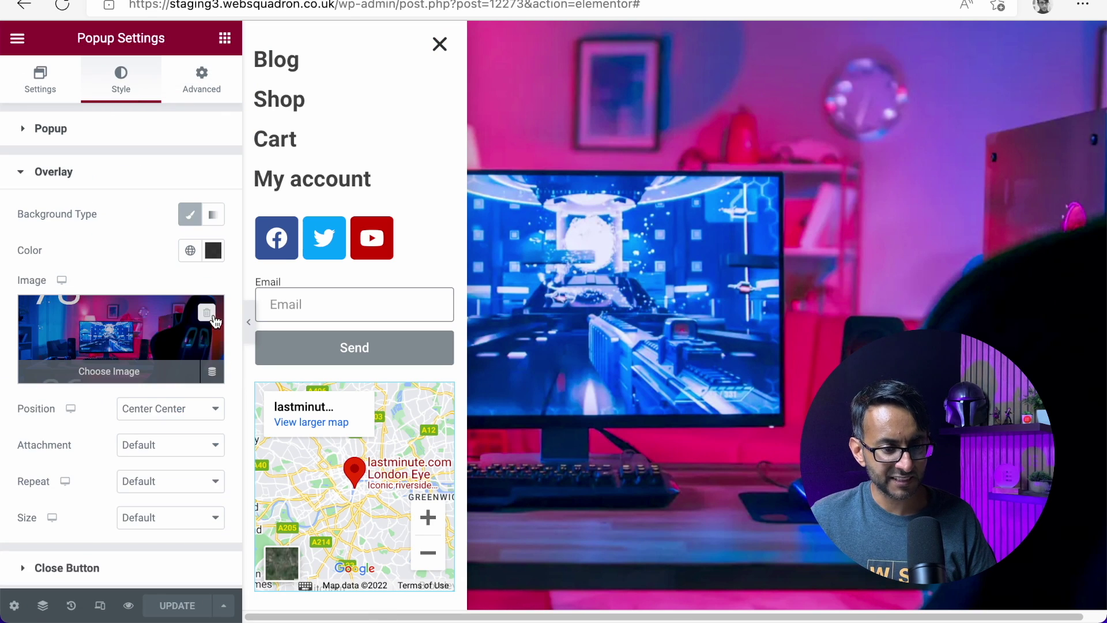
{"action": "left_click", "coordinate": [213, 317]}
{"action": "left_click", "coordinate": [214, 250]}
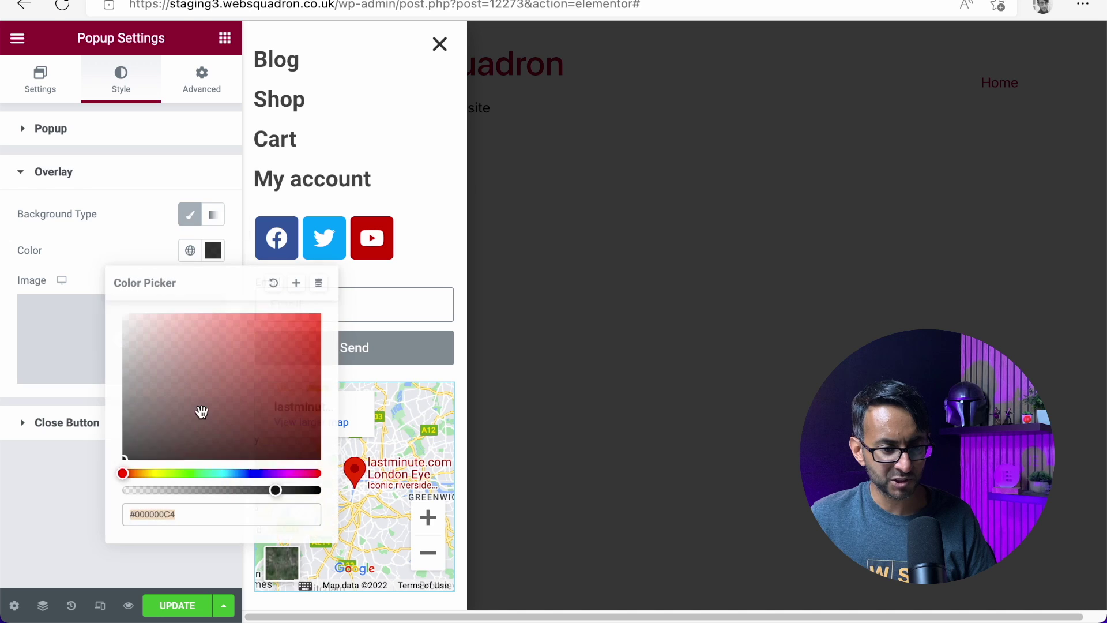
{"action": "left_click_drag", "start_coordinate": [275, 490], "coordinate": [265, 490]}
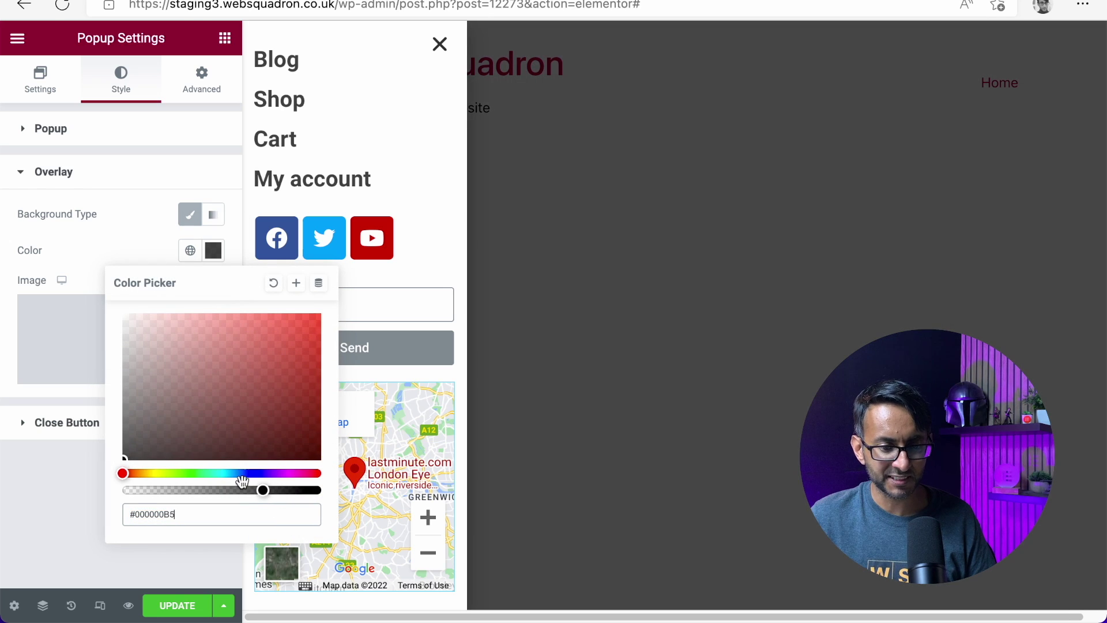
{"action": "left_click", "coordinate": [126, 239]}
Set the popup's animation duration to 1 second and save it with Save & Close
{"action": "left_click", "coordinate": [40, 86]}
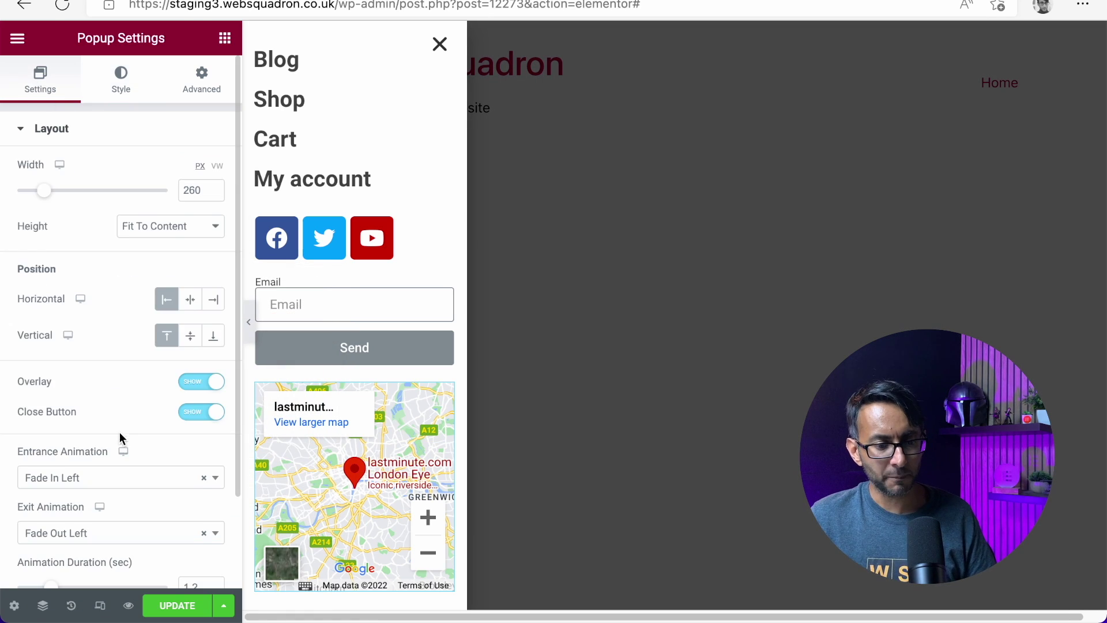
{"action": "scroll", "coordinate": [120, 432], "scroll_direction": "down", "scroll_amount": 3}
{"action": "double_click", "coordinate": [198, 481]}
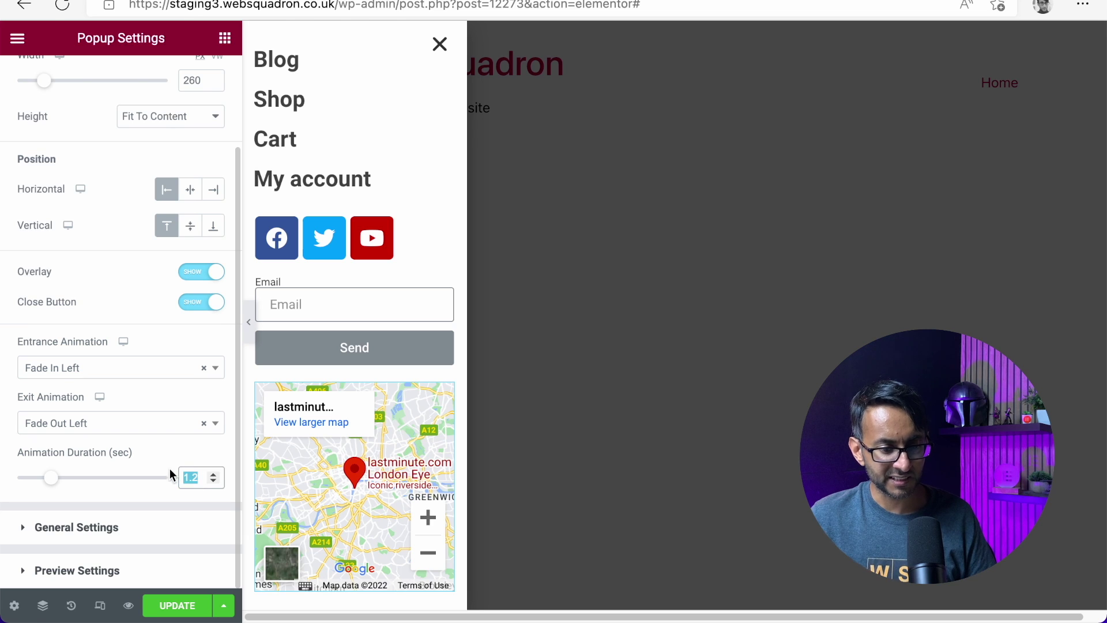
{"action": "type", "text": "1"}
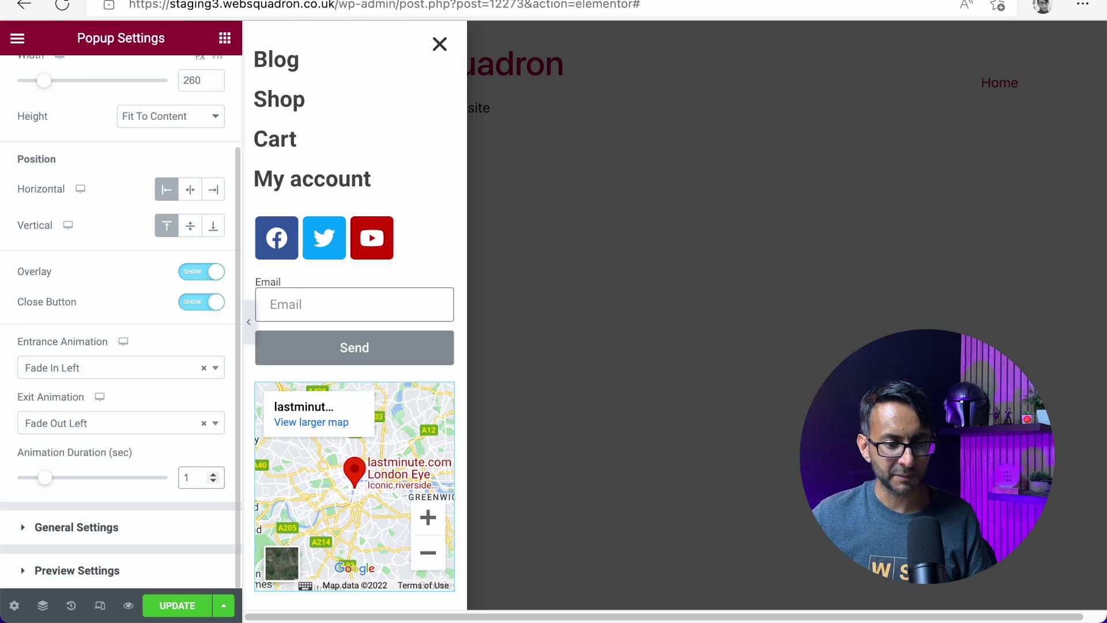
{"action": "left_click", "coordinate": [183, 604]}
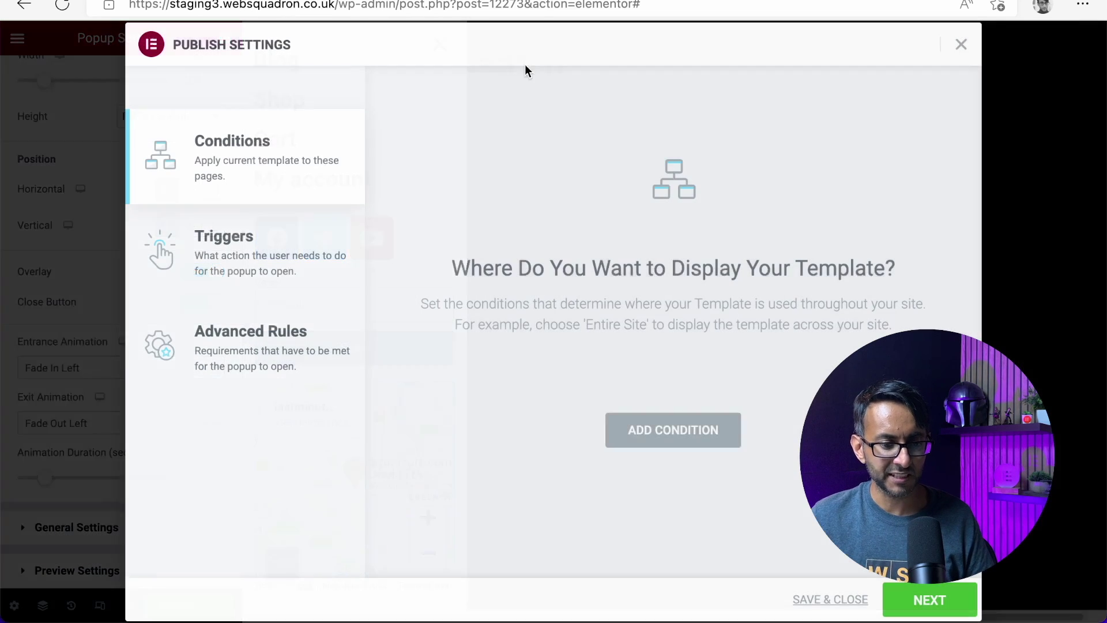
{"action": "left_click", "coordinate": [852, 602]}
{"action": "left_click", "coordinate": [448, 2]}
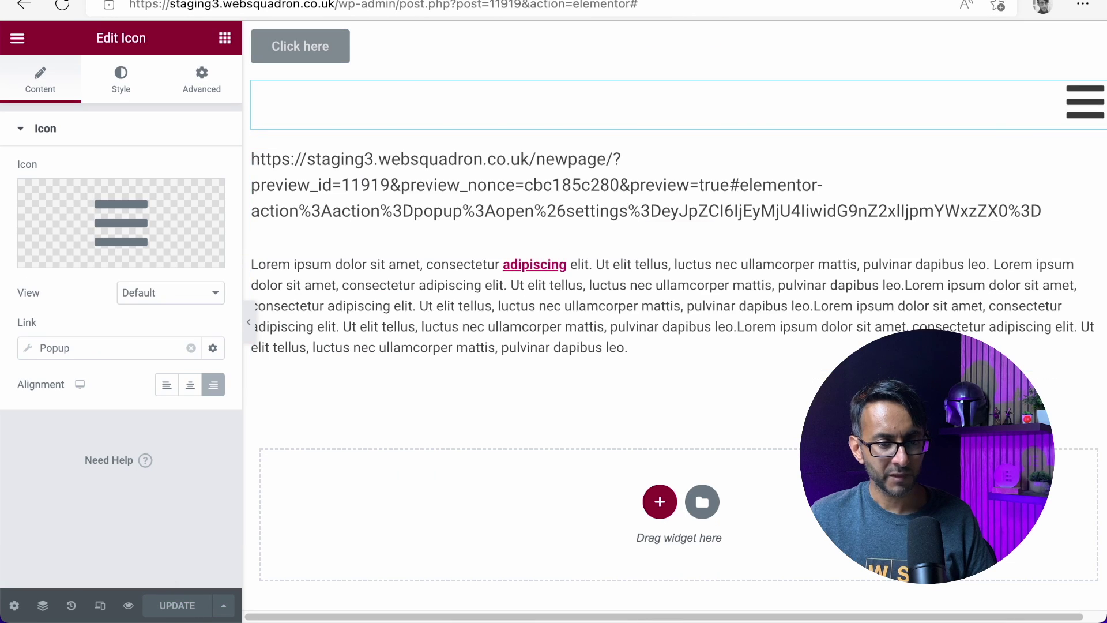
Reload the page preview and confirm the hamburger opens the menu over a plain dark overlay
{"action": "left_click", "coordinate": [577, 1]}
{"action": "left_click", "coordinate": [611, 5]}
{"action": "key", "text": "Return"}
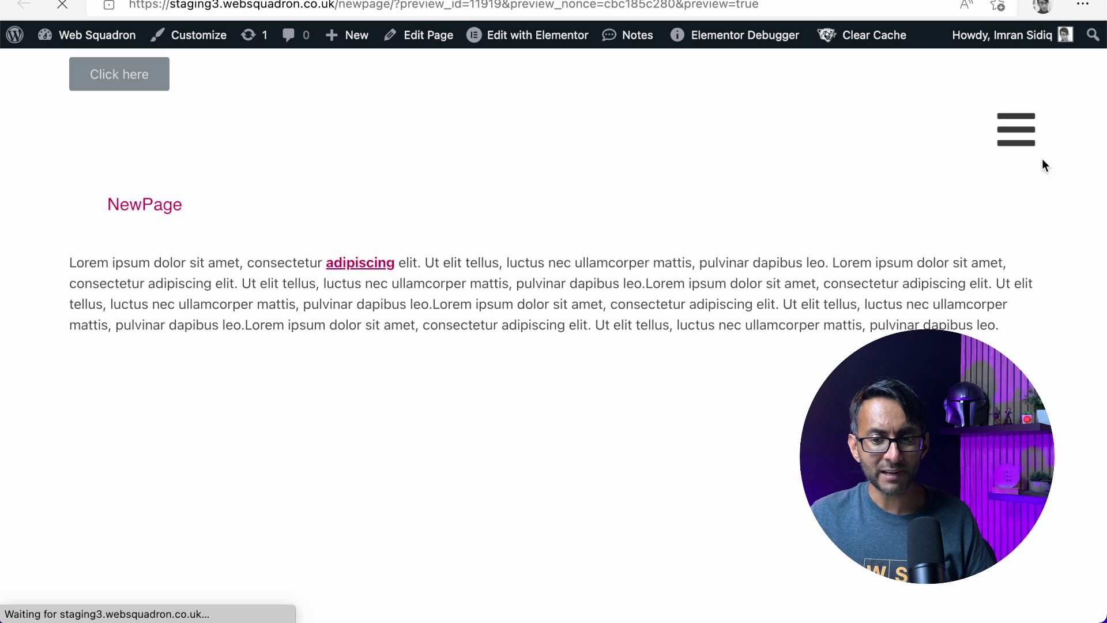
{"action": "left_click", "coordinate": [1021, 136]}
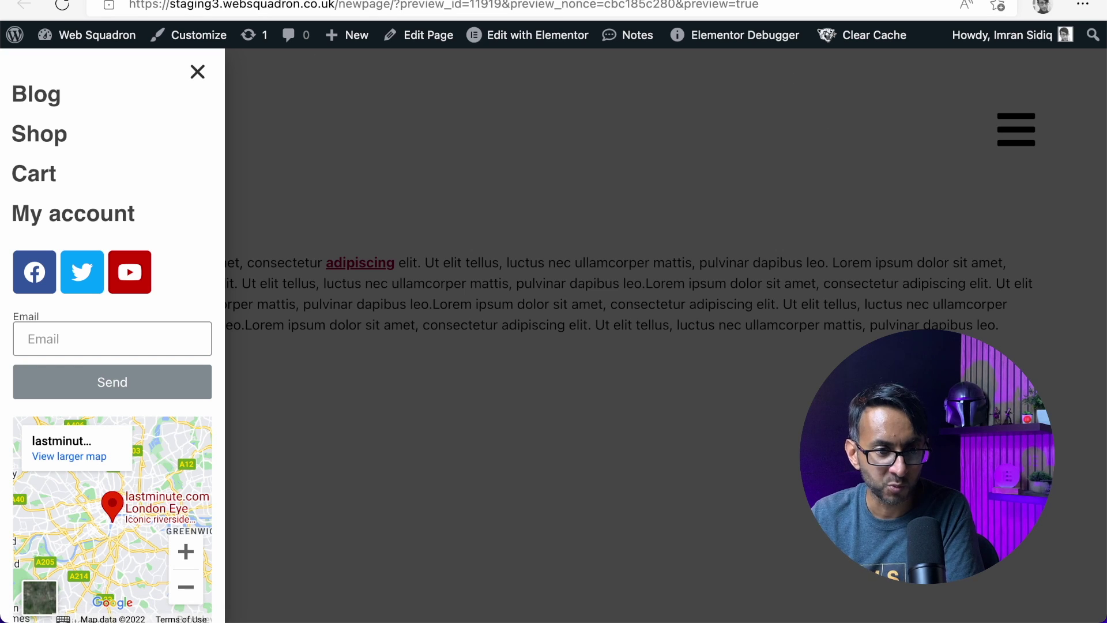
{"action": "key", "text": "ctrl+w"}
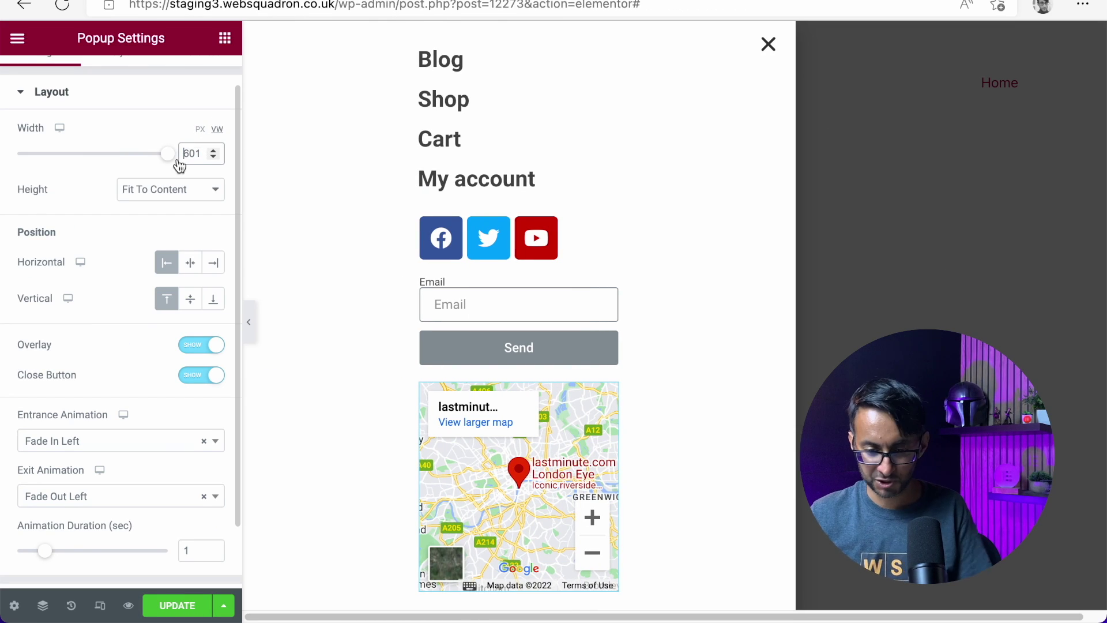
Set the popup width to 100 vw and save it with Save & Close
{"action": "double_click", "coordinate": [191, 154]}
{"action": "type", "text": "100"}
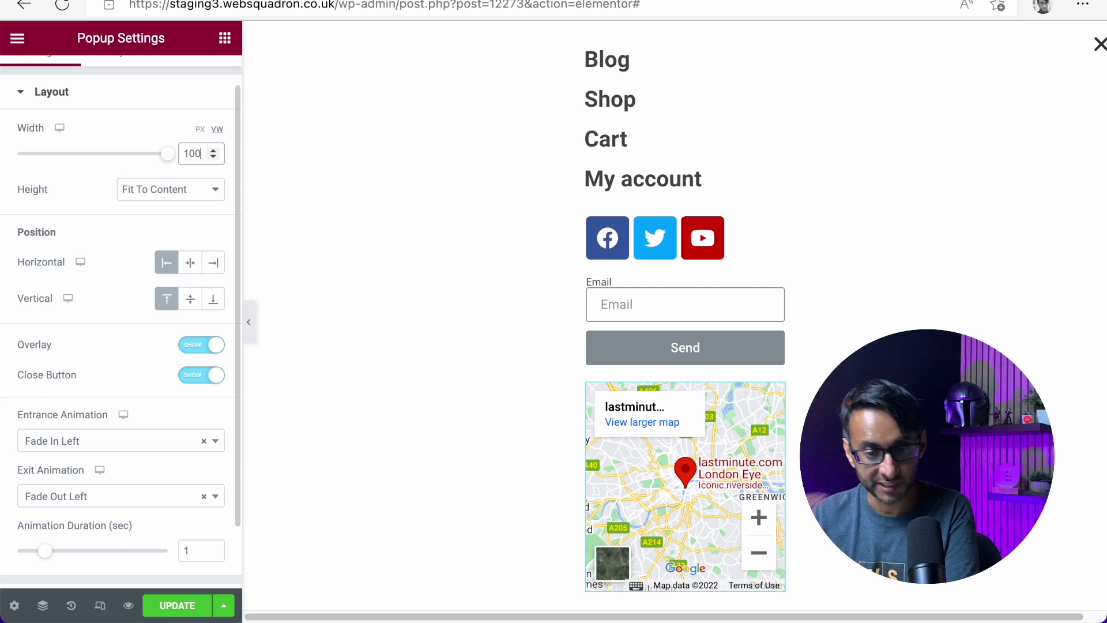
{"action": "left_click", "coordinate": [685, 31]}
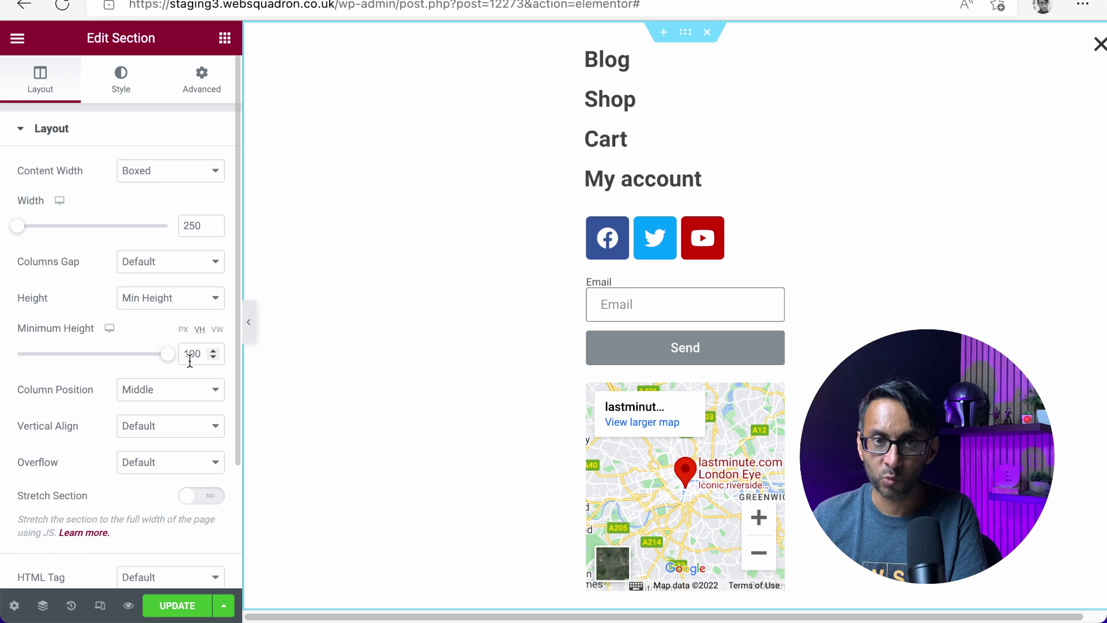
{"action": "left_click", "coordinate": [155, 610]}
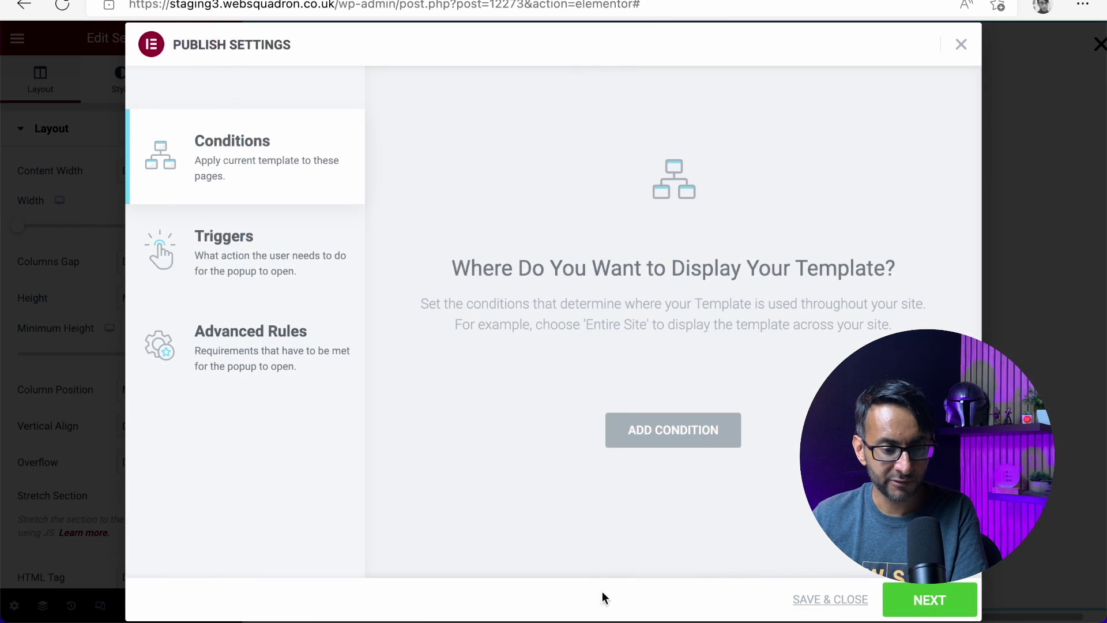
{"action": "left_click", "coordinate": [851, 604]}
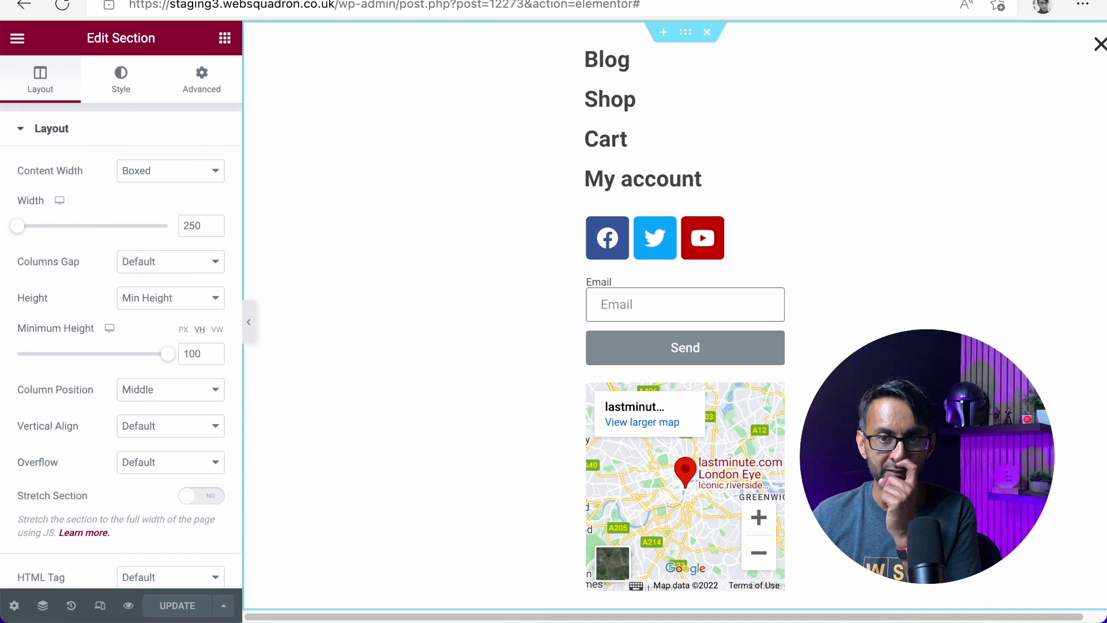
Reload the page preview
{"action": "left_click", "coordinate": [577, 2]}
{"action": "left_click", "coordinate": [582, 5]}
{"action": "key", "text": "Return"}
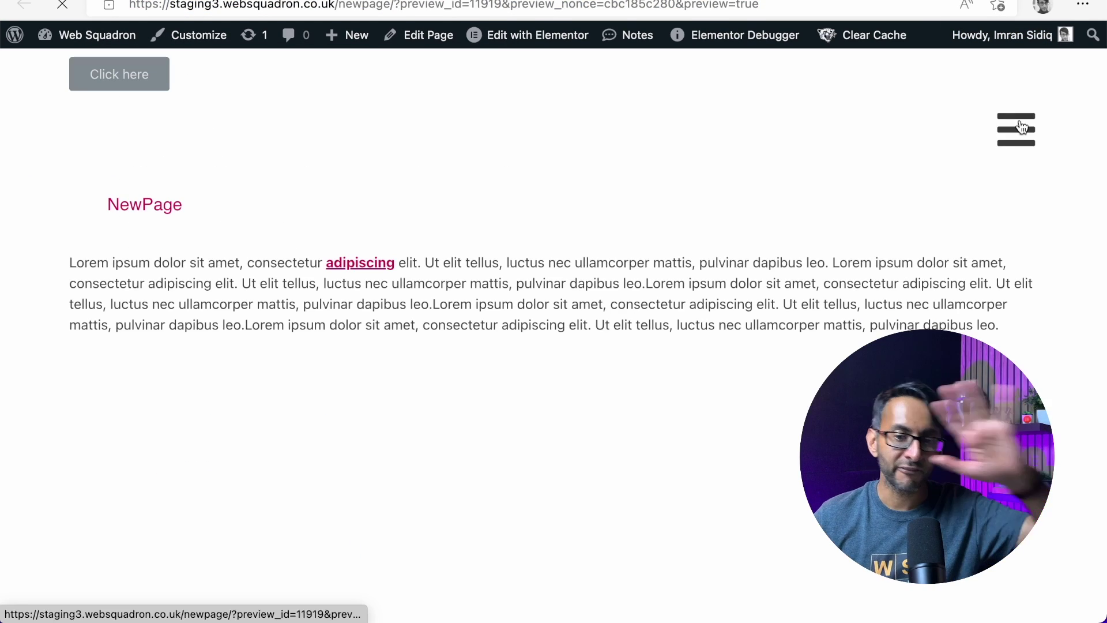
Open the hamburger menu in the preview to see PopOff spanning the full page width
{"action": "left_click", "coordinate": [1021, 128]}
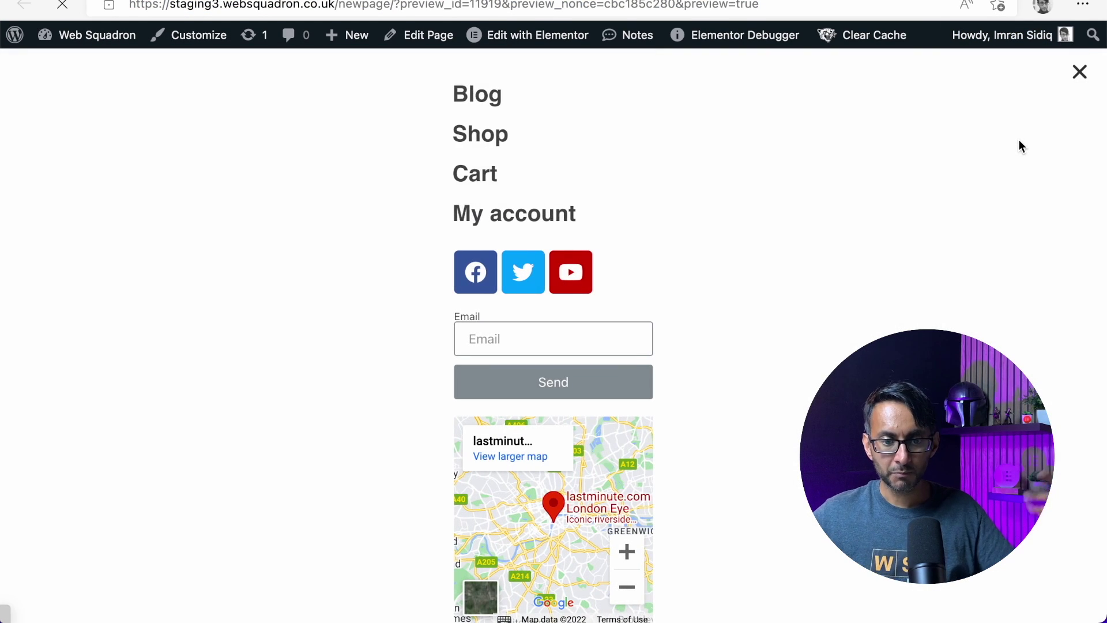